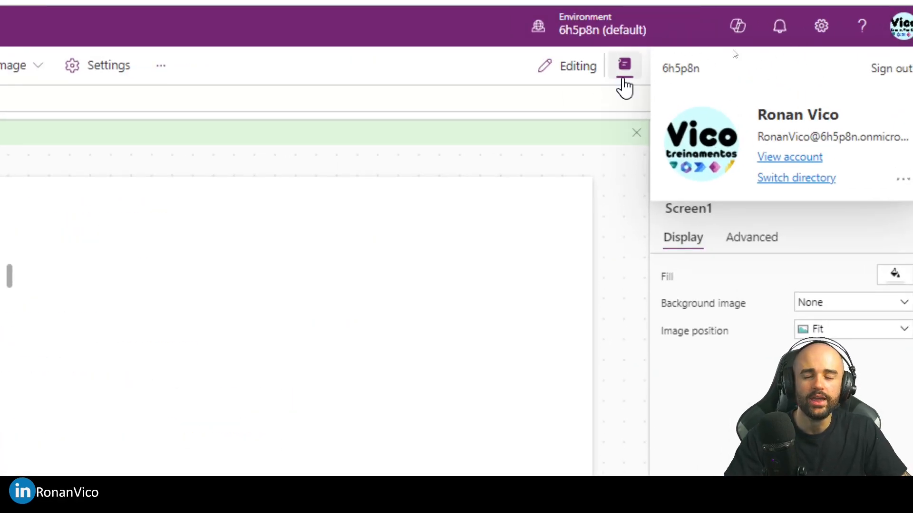
# Open the Microsoft 365 admin center at admin.microsoft.com in a new browser tab.
pyautogui.click(368, 351)
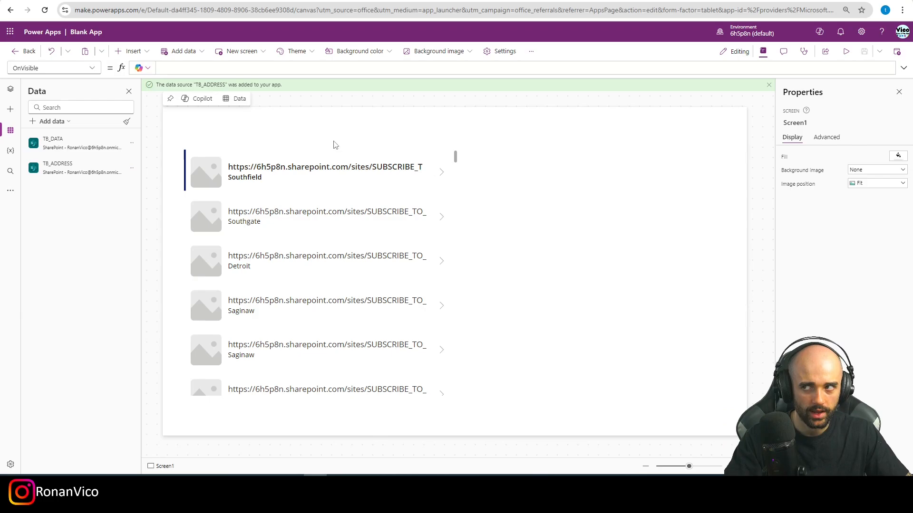
pyautogui.hotkey('ctrl', 't')
pyautogui.write('admin')
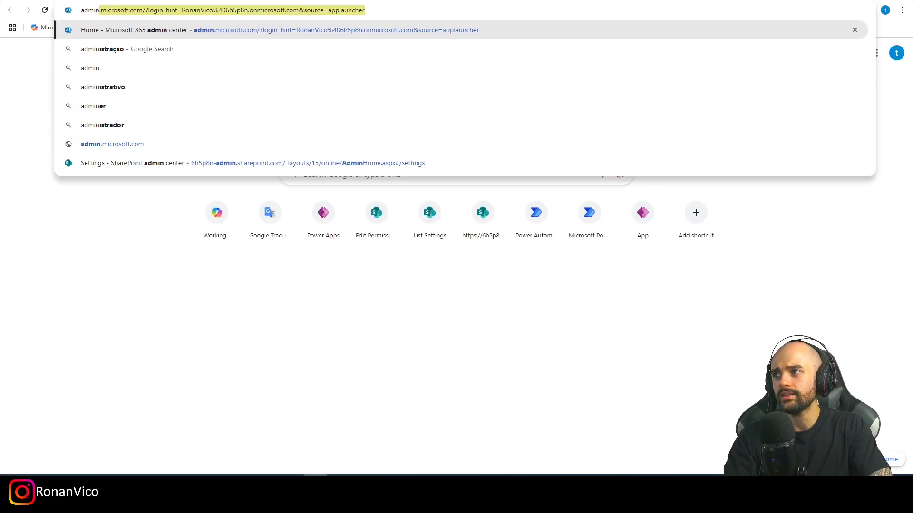
pyautogui.write('.microsoft.c')
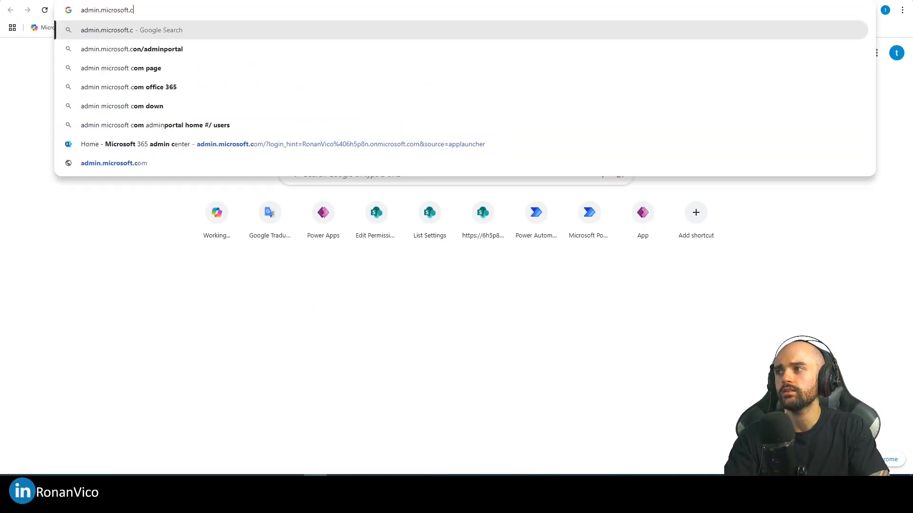
pyautogui.write('om')
pyautogui.press('Return')
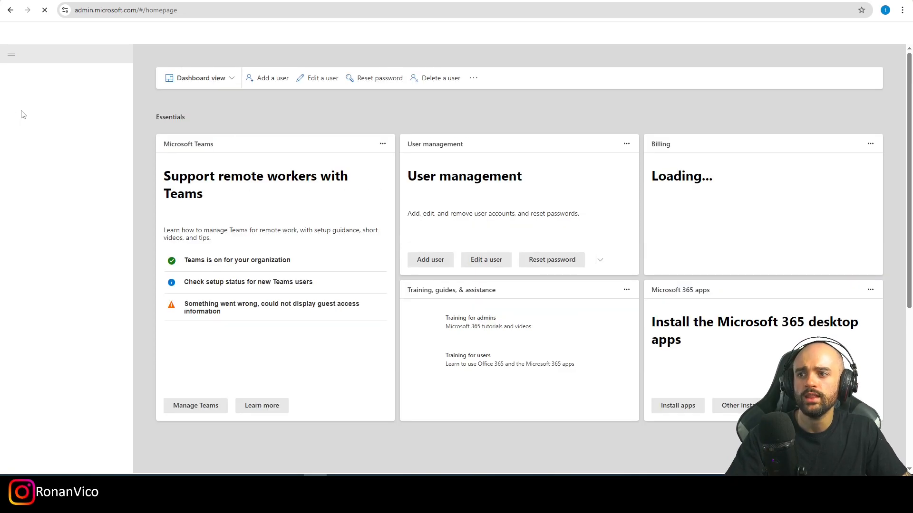
# Go to the Identity admin center and open its All users list.
pyautogui.click(40, 214)
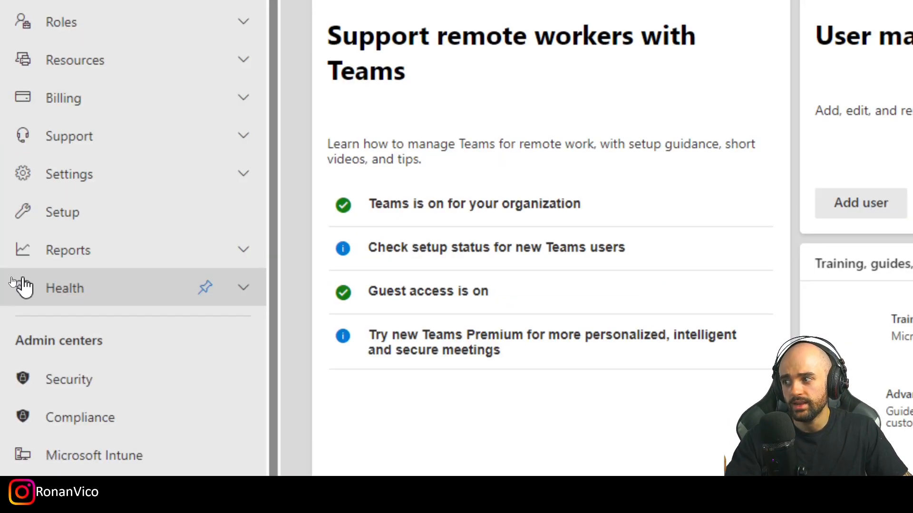
pyautogui.scroll(-3, 137, 380)
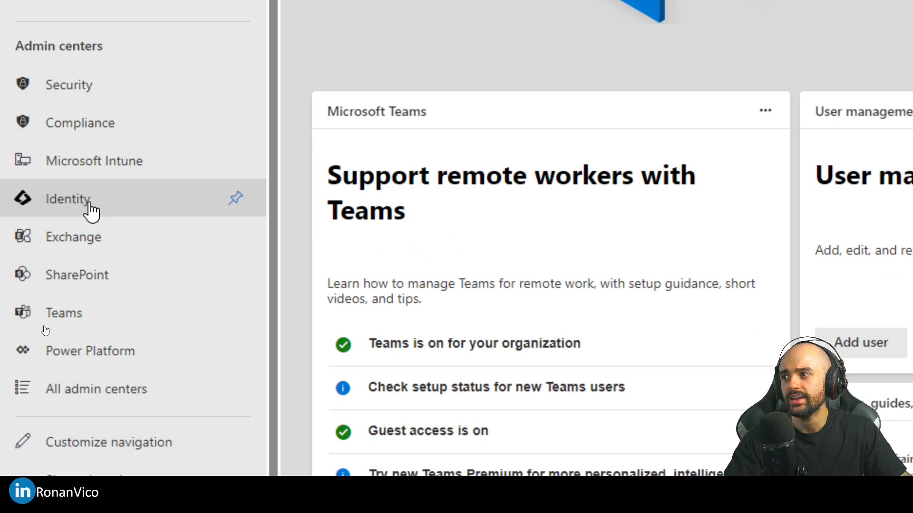
pyautogui.click(66, 211)
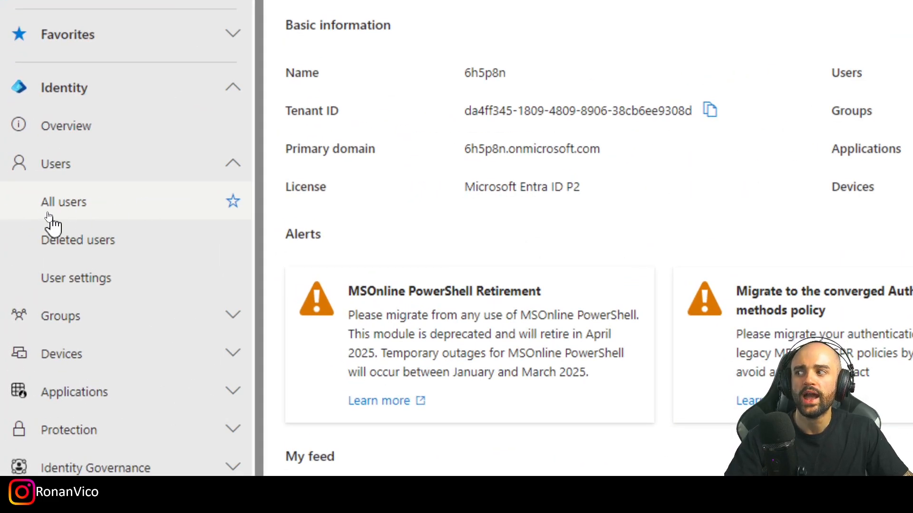
pyautogui.click(82, 217)
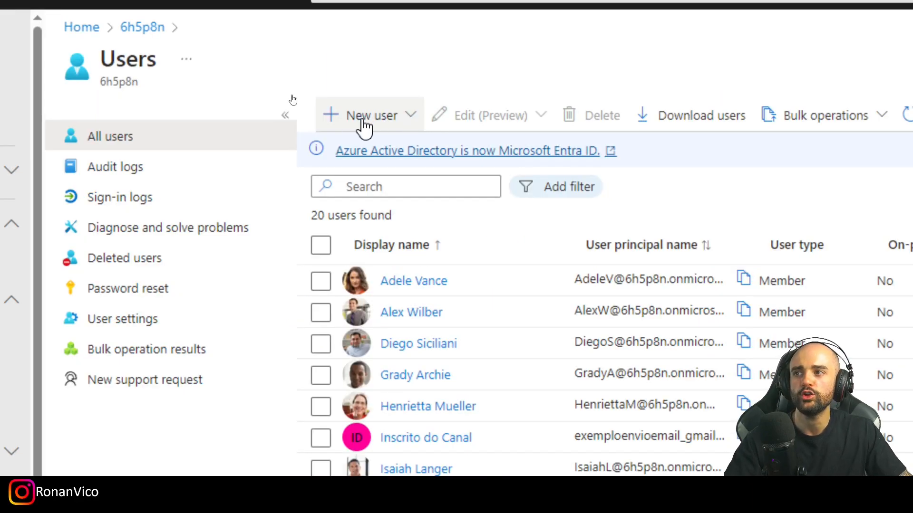
# Start inviting an external user, pasting the guest's e-mail address and entering the guest's display name.
pyautogui.click(360, 117)
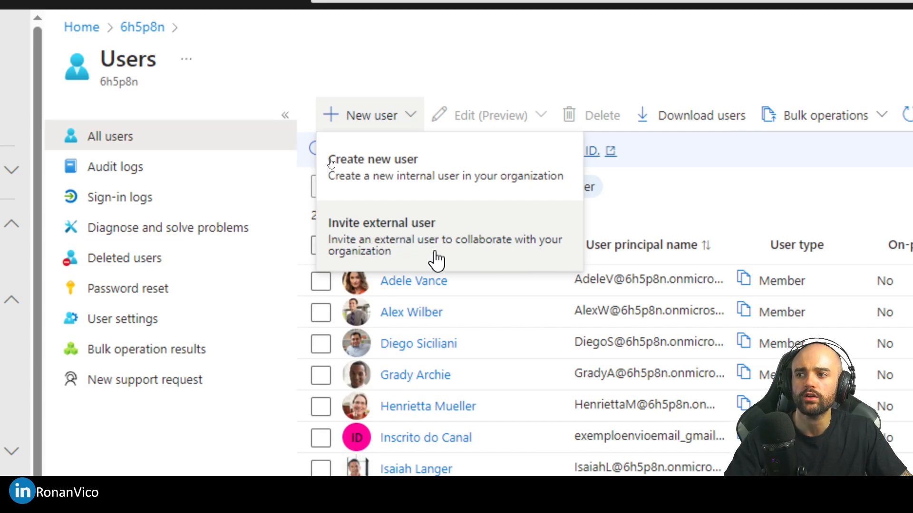
pyautogui.click(447, 232)
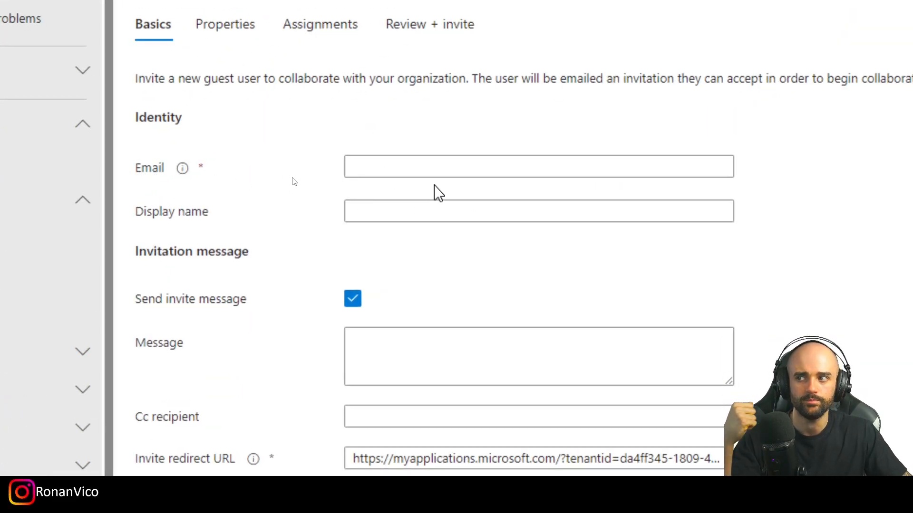
pyautogui.click(416, 172)
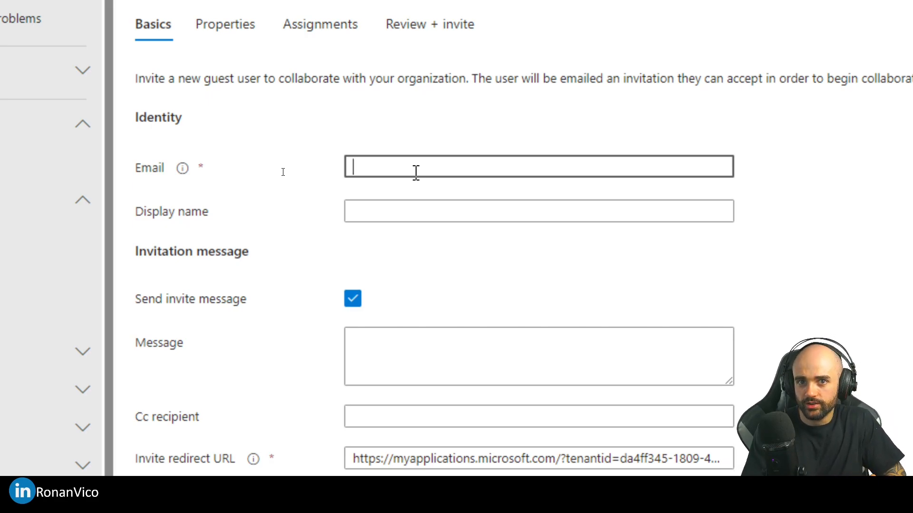
pyautogui.hotkey('ctrl', 'v')
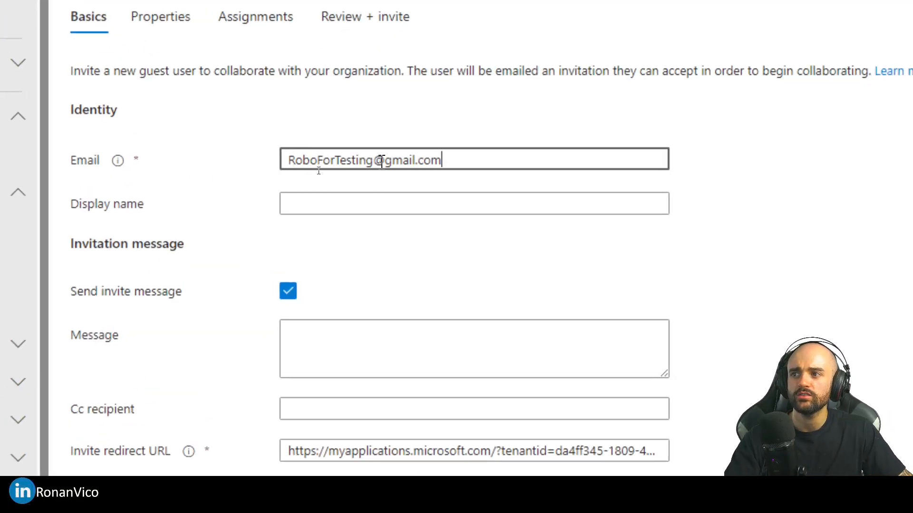
pyautogui.moveTo(466, 162); pyautogui.dragTo(89, 156)
pyautogui.click(450, 184)
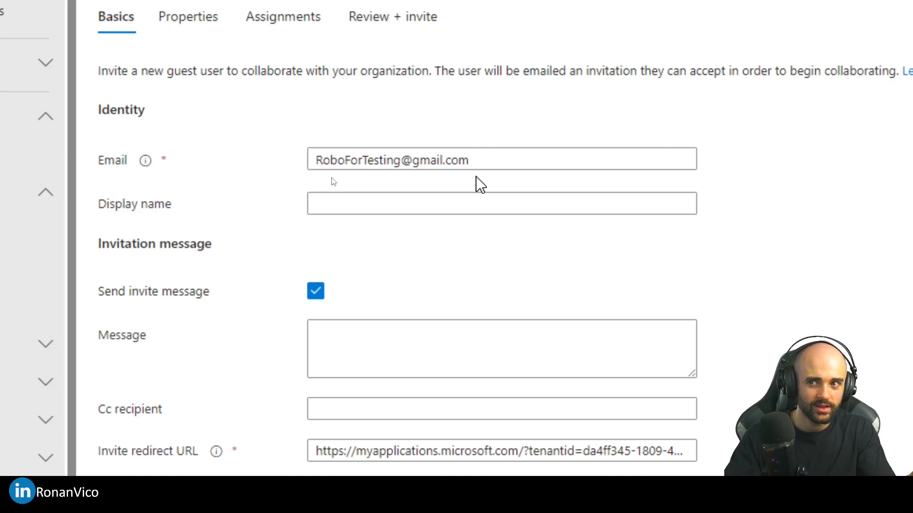
pyautogui.click(457, 202)
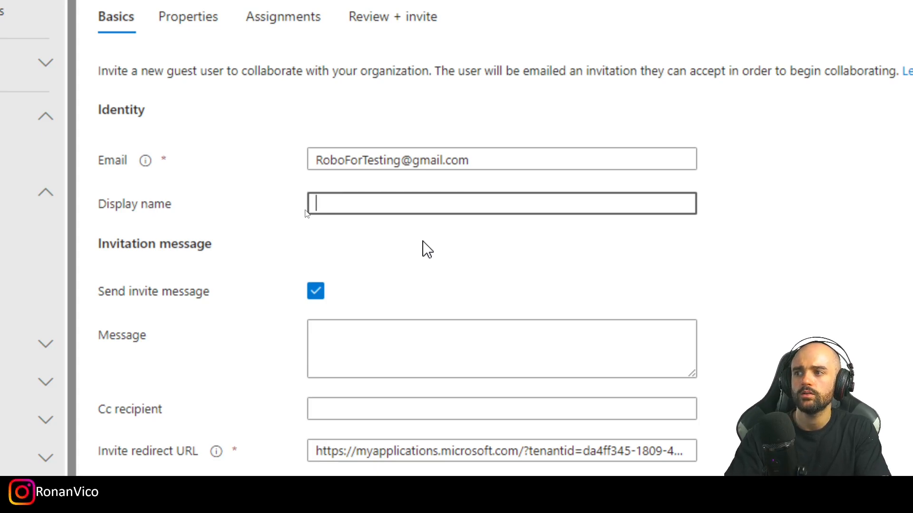
pyautogui.write('My Guest ROnan')
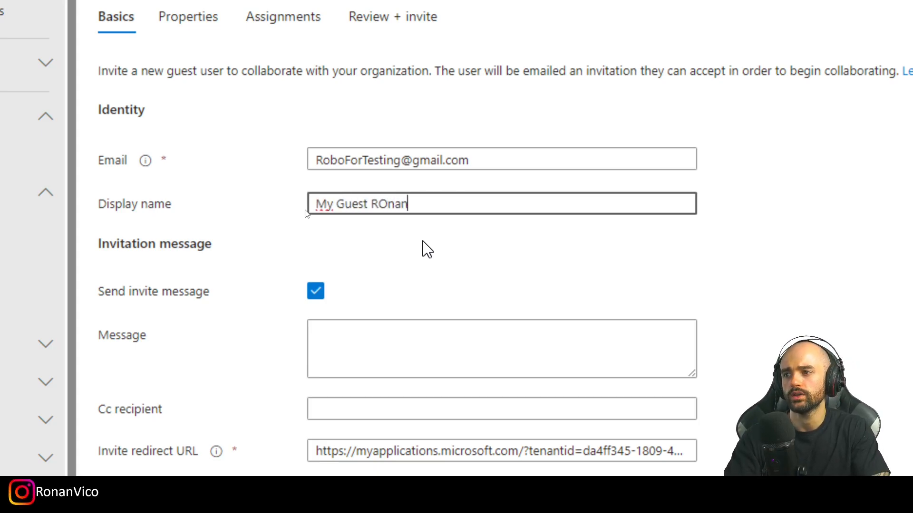
pyautogui.write('an')
# Review the guest invitation details and send the invite.
pyautogui.scroll(-3, 424, 249)
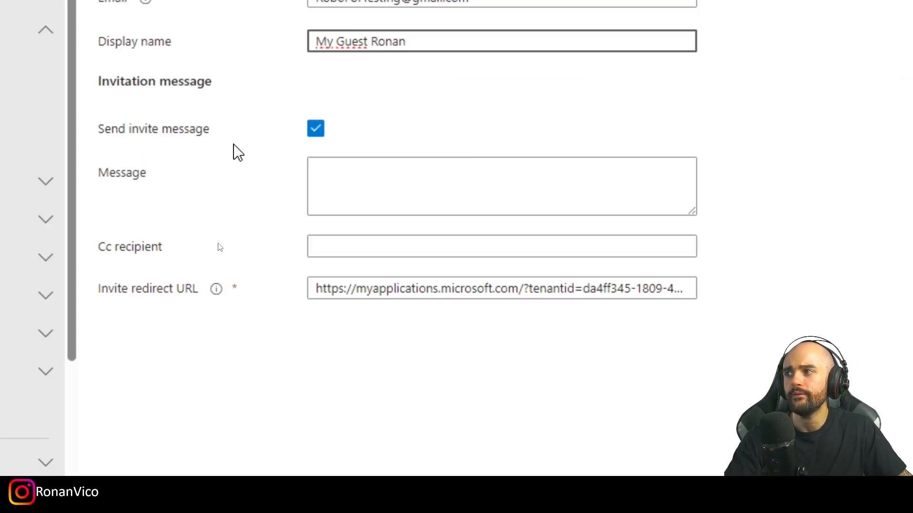
pyautogui.click(447, 187)
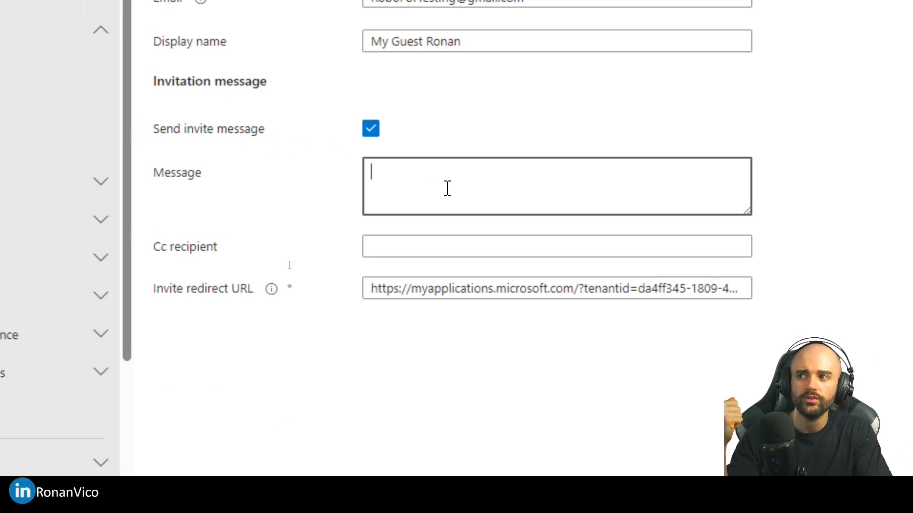
pyautogui.click(432, 247)
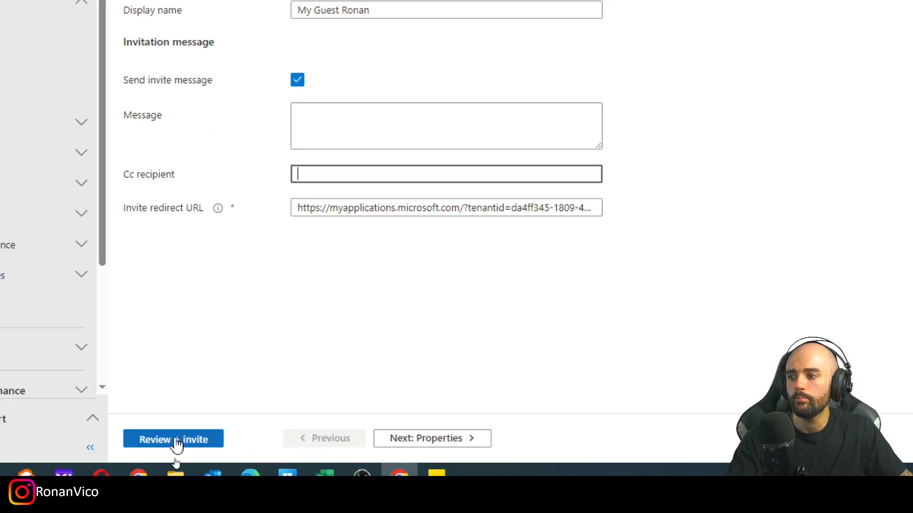
pyautogui.click(176, 442)
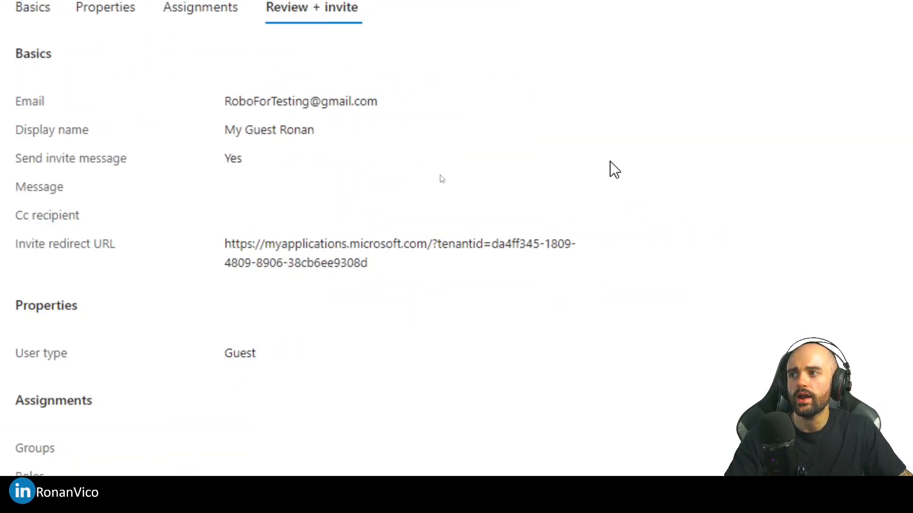
pyautogui.click(255, 430)
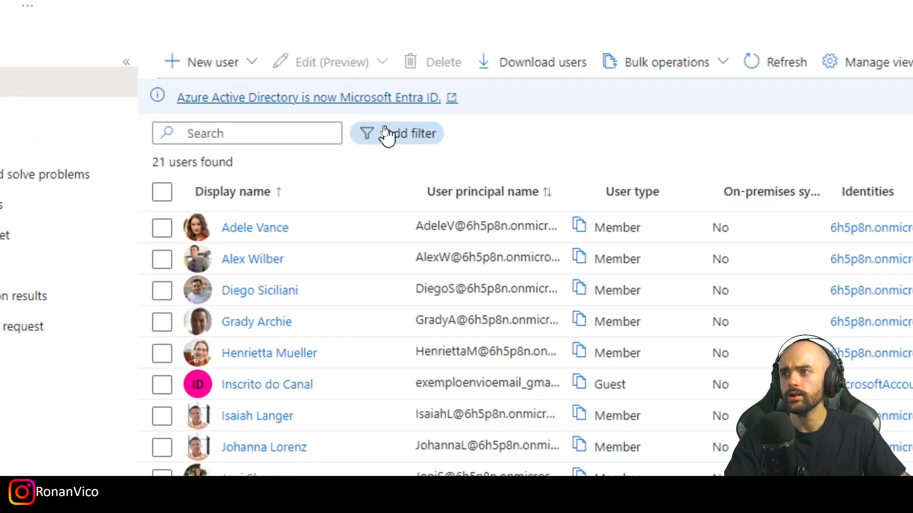
# Filter the users list to show only users whose User type equals Guest.
pyautogui.click(380, 127)
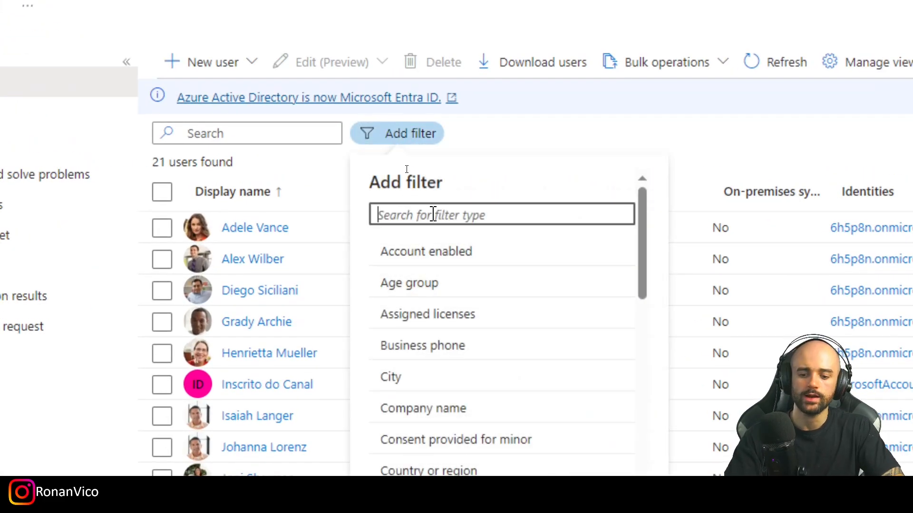
pyautogui.write('user t')
pyautogui.click(402, 248)
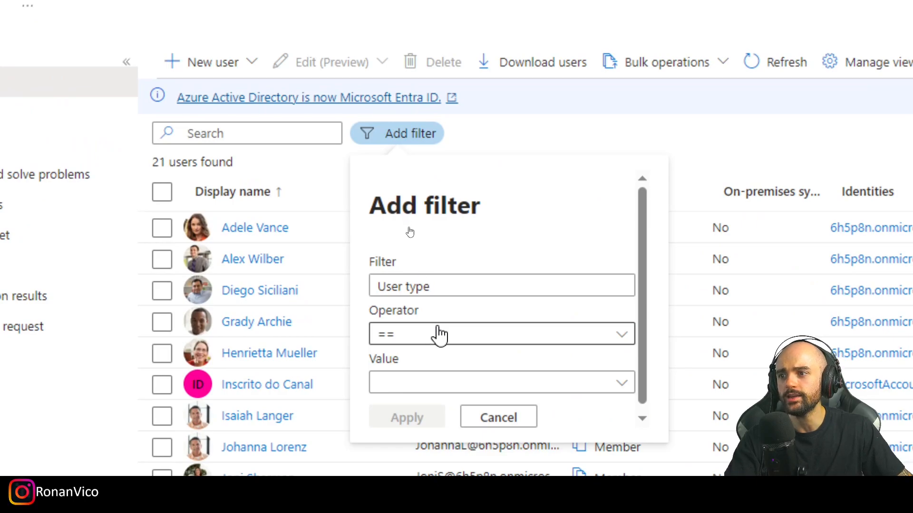
pyautogui.scroll(-3, 461, 361)
pyautogui.click(463, 212)
pyautogui.click(464, 276)
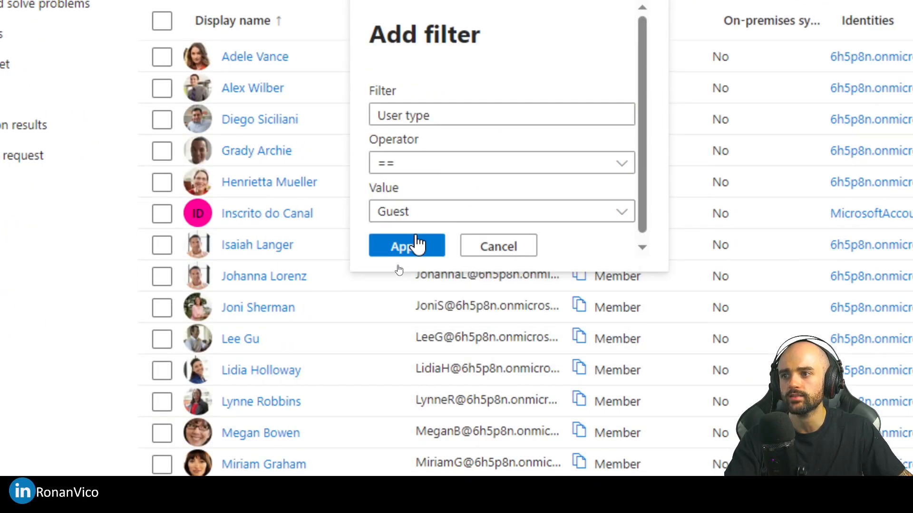
pyautogui.click(414, 246)
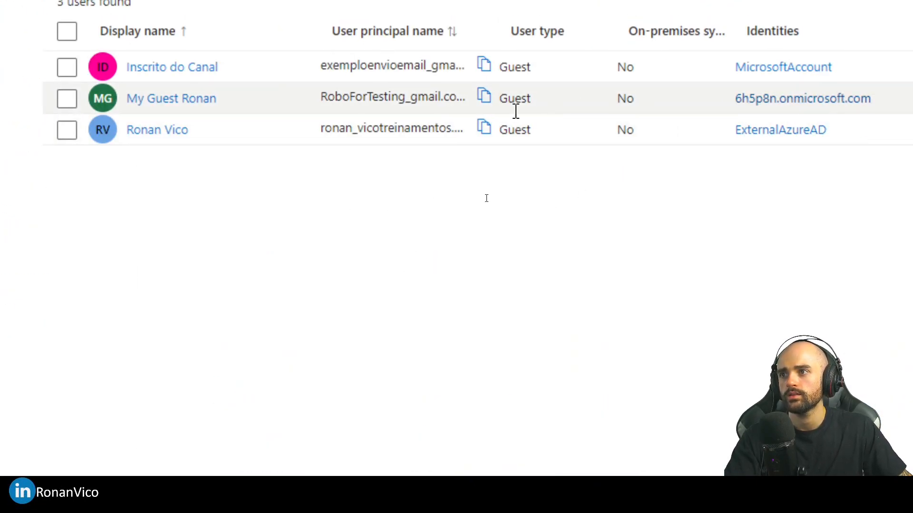
pyautogui.moveTo(37, 82); pyautogui.dragTo(482, 108)
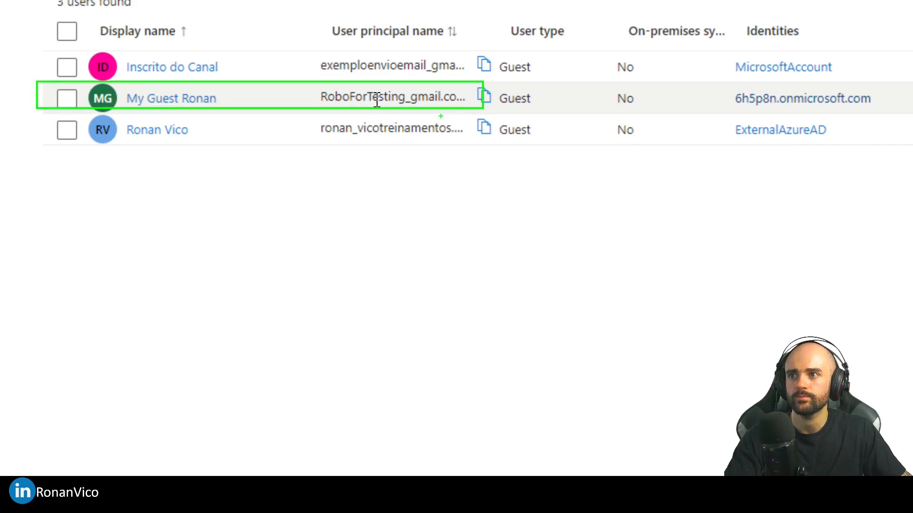
pyautogui.press('Escape')
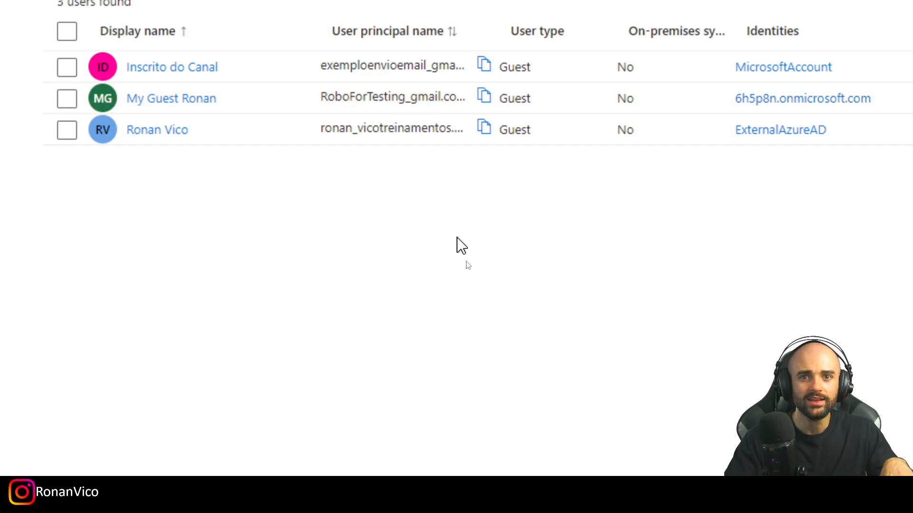
pyautogui.hotkey('ctrl', '4')
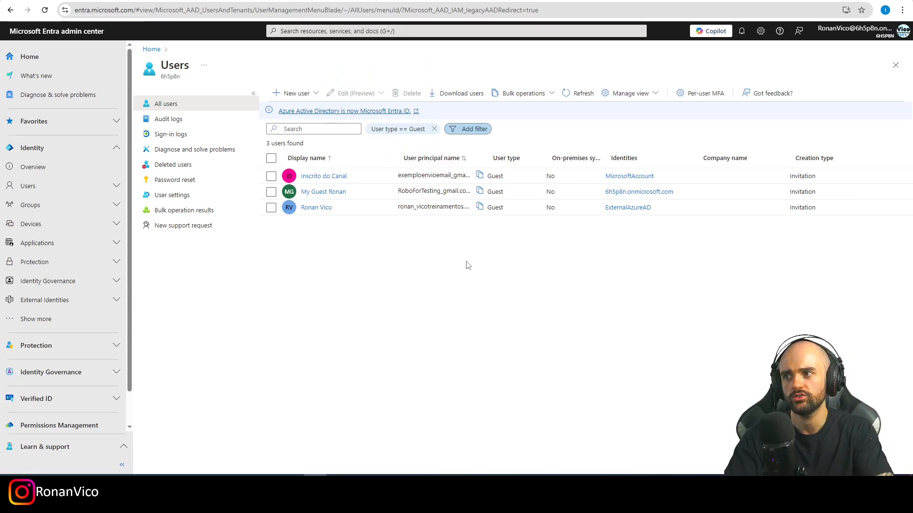
# Open Gmail in an incognito window and sign in with the guest's e-mail address.
pyautogui.hotkey('ctrl', 'shift', 'n')
pyautogui.write('gmail.com')
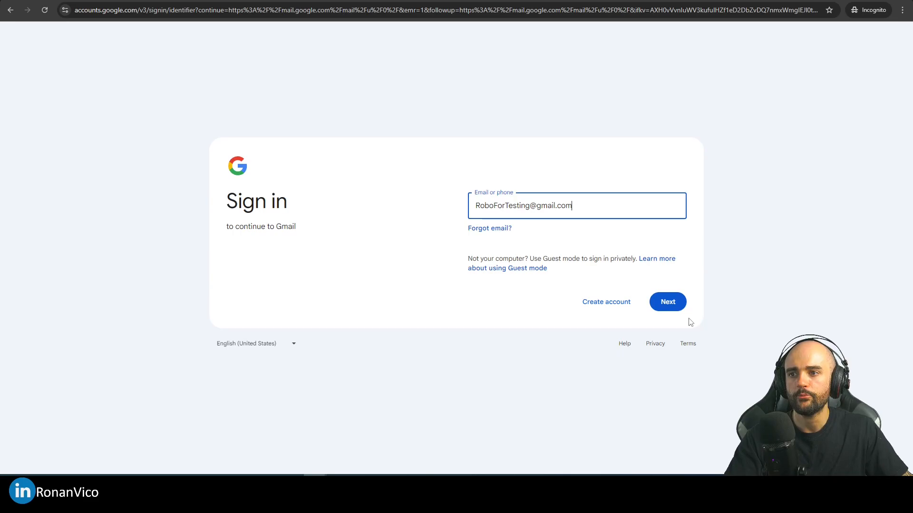
pyautogui.click(664, 303)
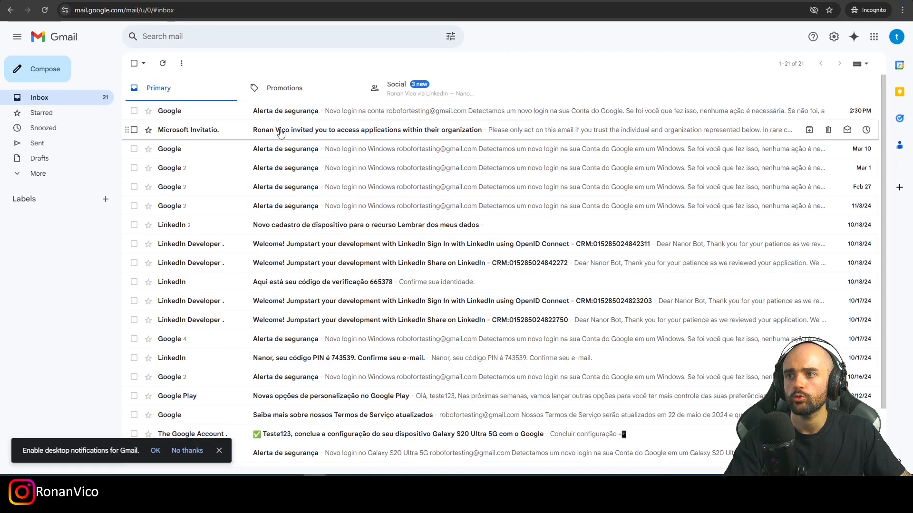
# Open the Microsoft invitation e-mail and accept the invitation, approving the organization's requested permissions.
pyautogui.click(281, 134)
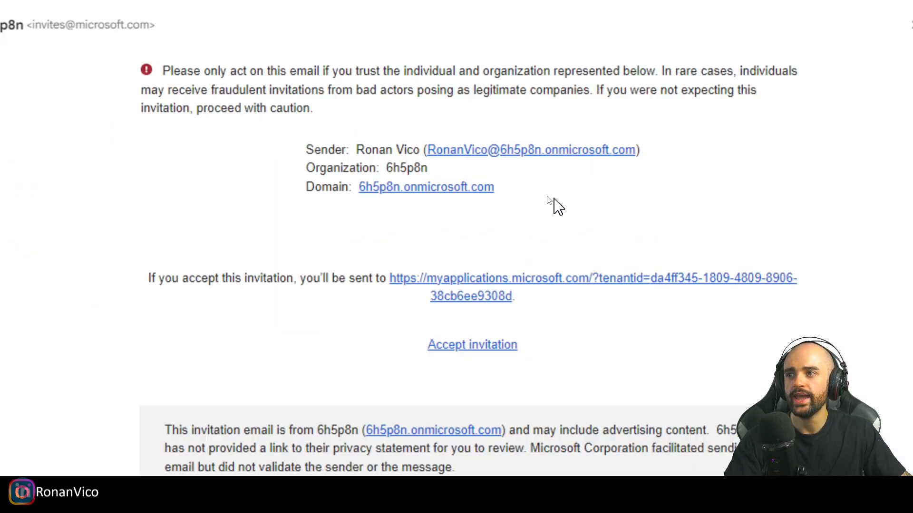
pyautogui.doubleClick(418, 168)
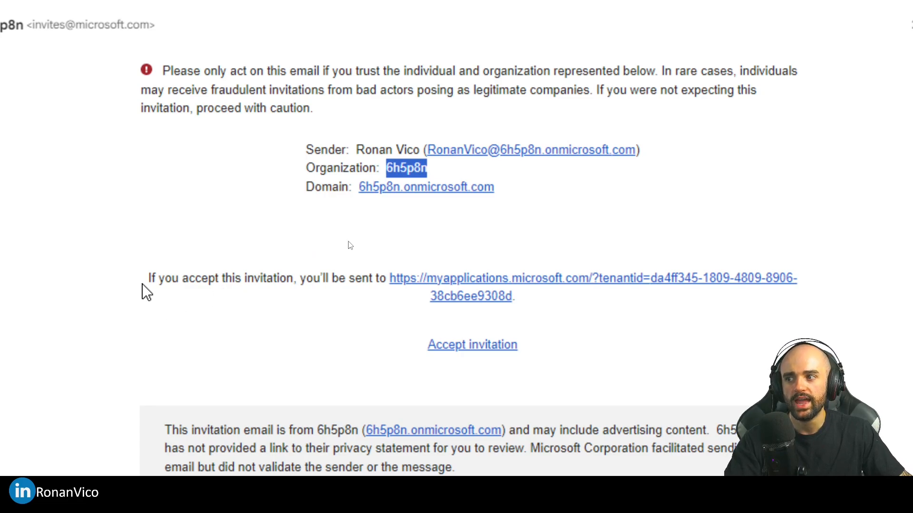
pyautogui.moveTo(143, 285); pyautogui.dragTo(628, 300)
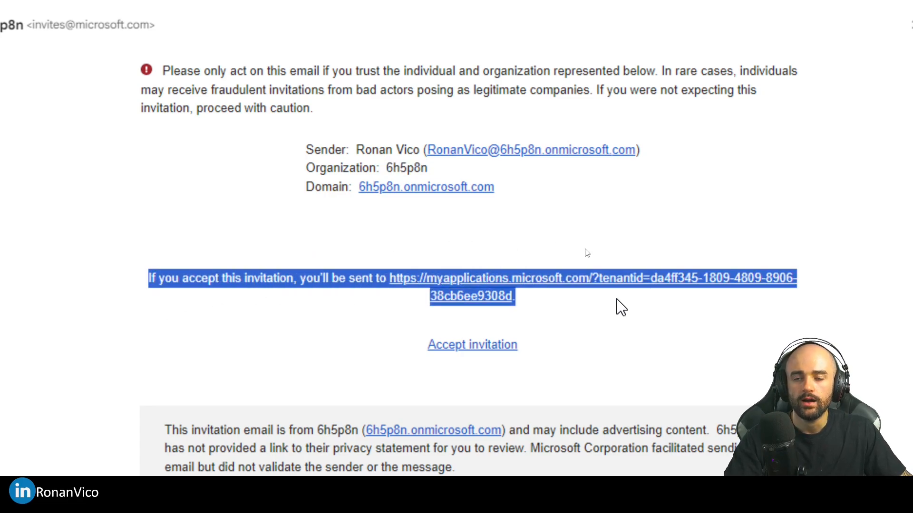
pyautogui.click(578, 306)
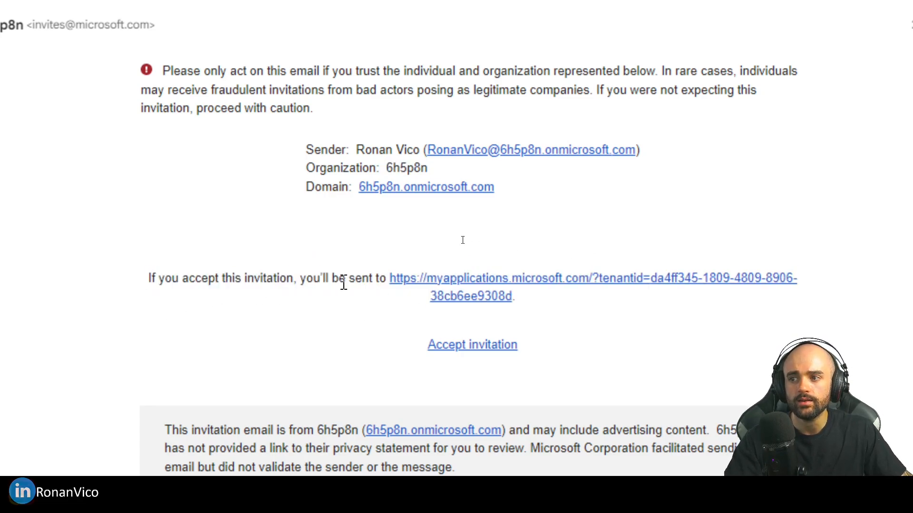
pyautogui.click(506, 346)
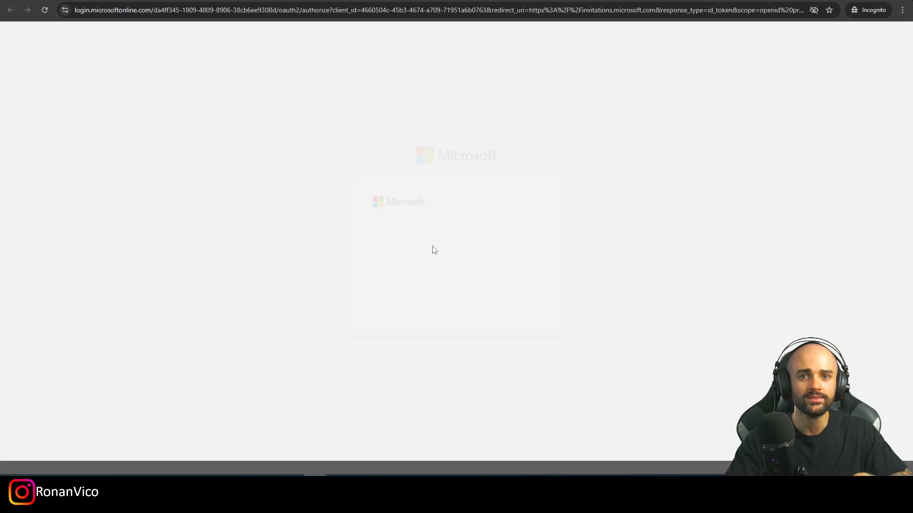
pyautogui.click(514, 306)
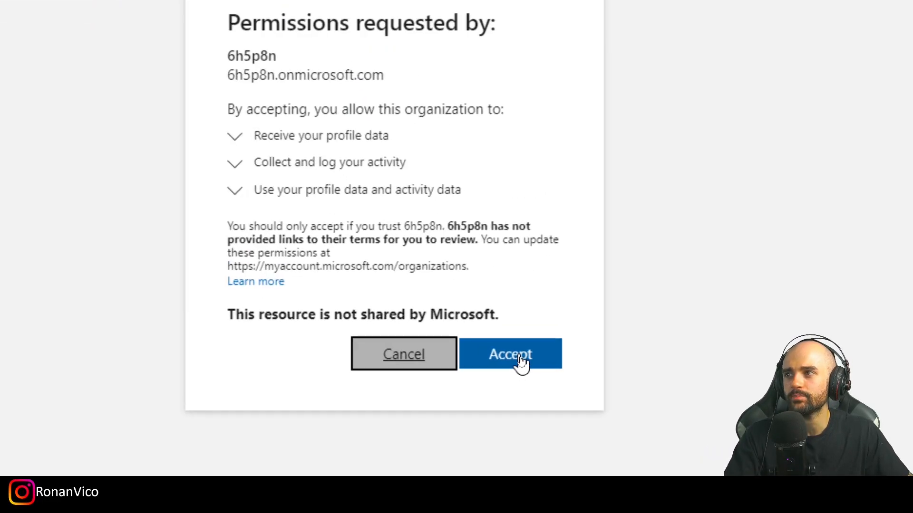
pyautogui.click(510, 354)
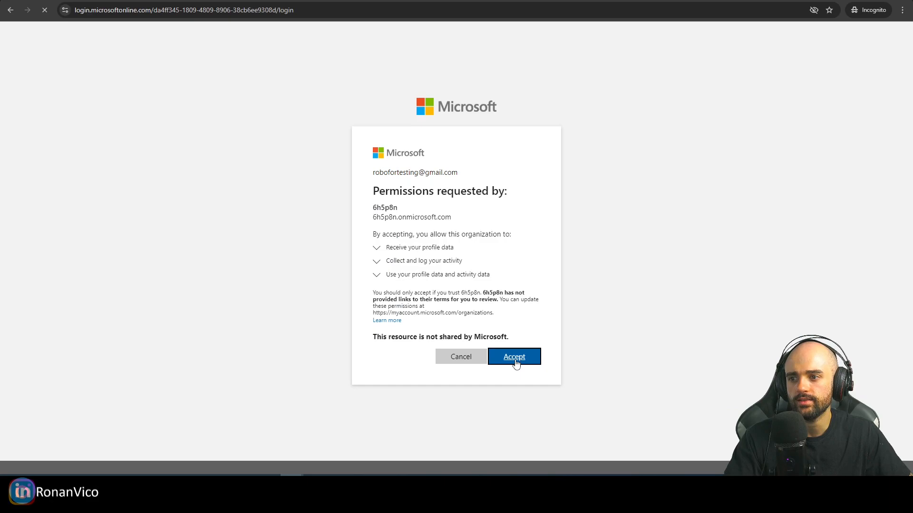
pyautogui.click(511, 445)
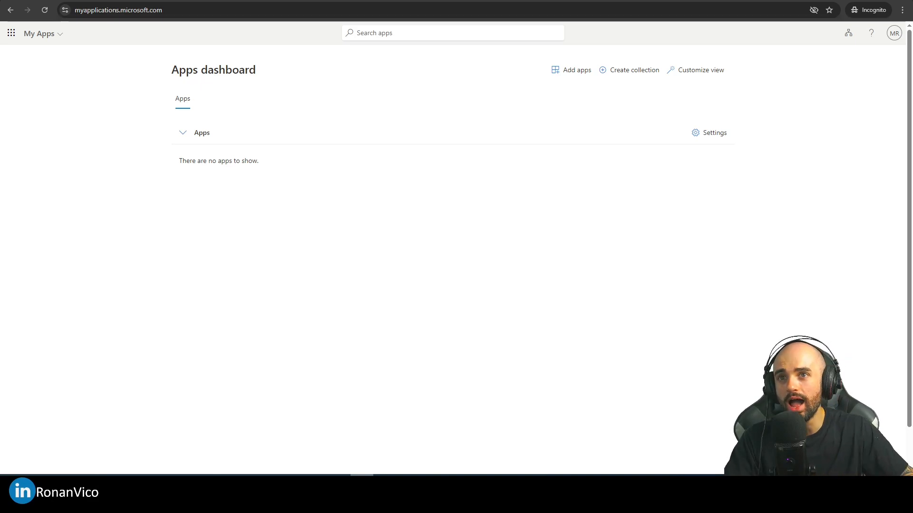
# Examine the guest's account menu and the app launcher on the Apps dashboard.
pyautogui.click(893, 33)
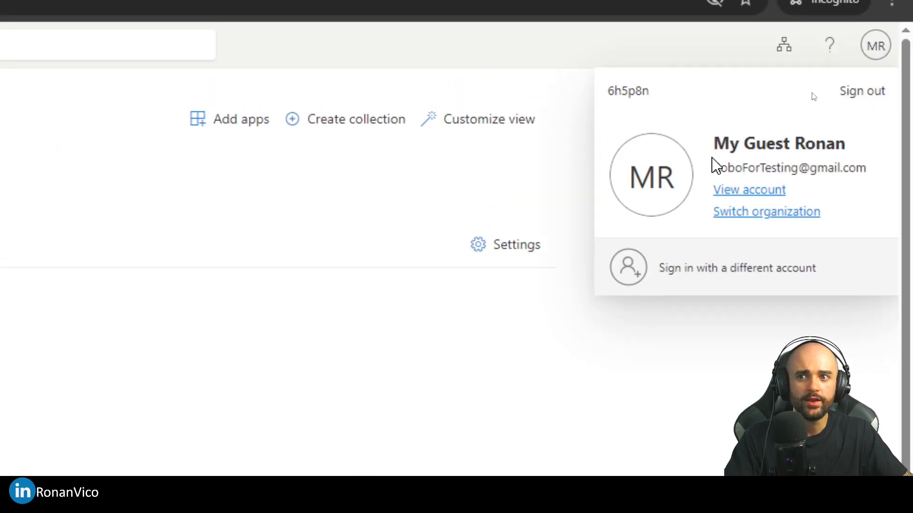
pyautogui.moveTo(713, 169); pyautogui.dragTo(863, 170)
pyautogui.moveTo(718, 144); pyautogui.dragTo(865, 156)
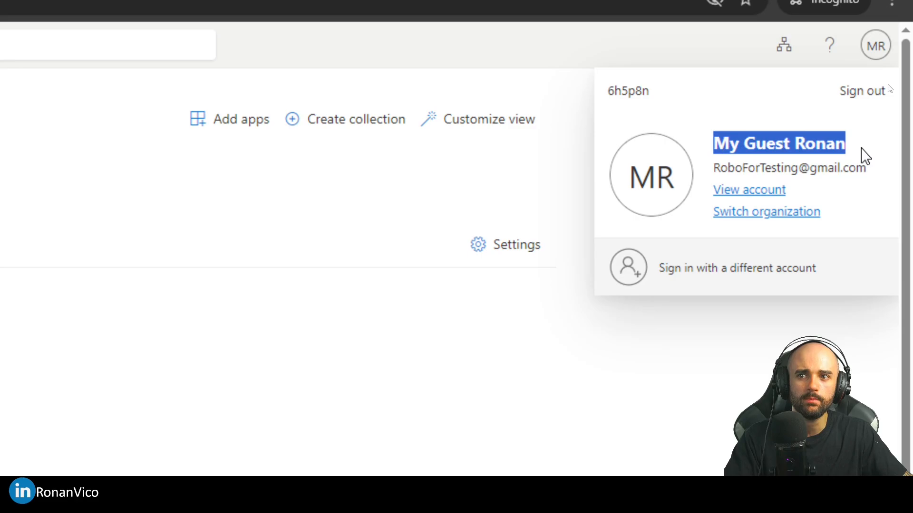
pyautogui.click(803, 163)
pyautogui.doubleClick(635, 91)
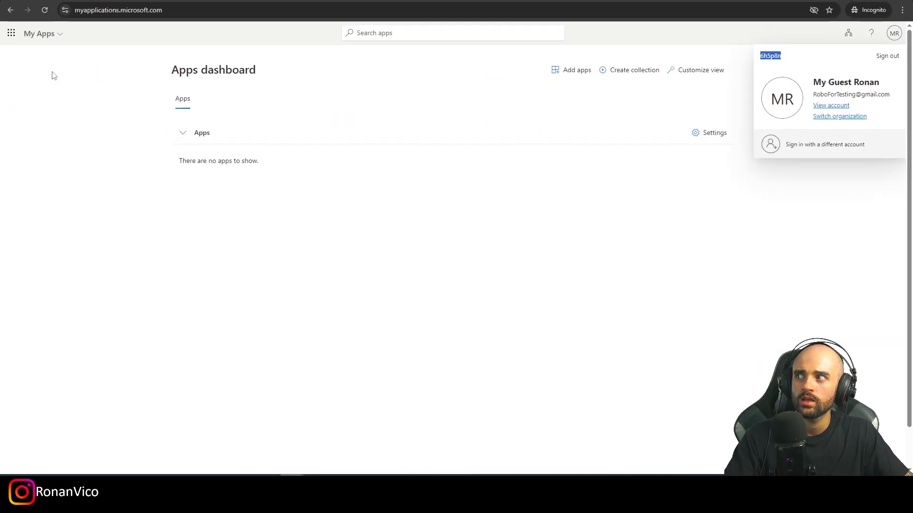
pyautogui.click(11, 33)
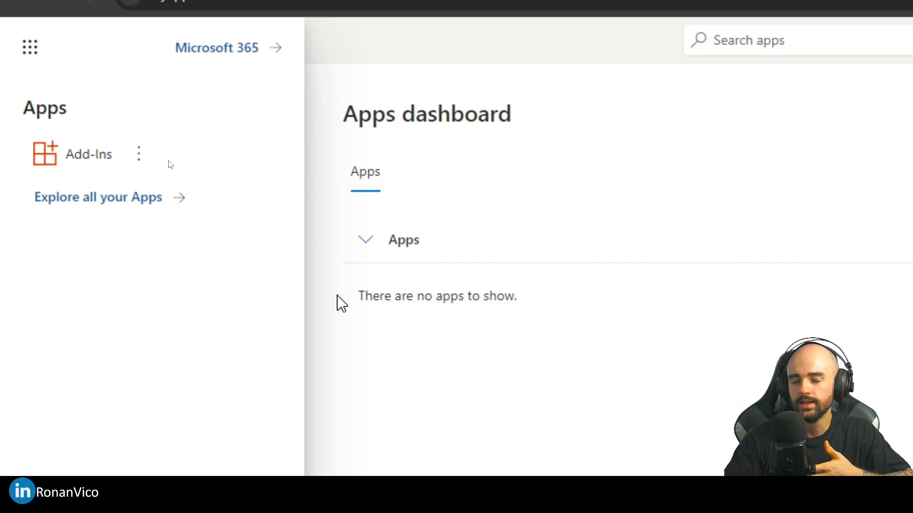
pyautogui.click(571, 298)
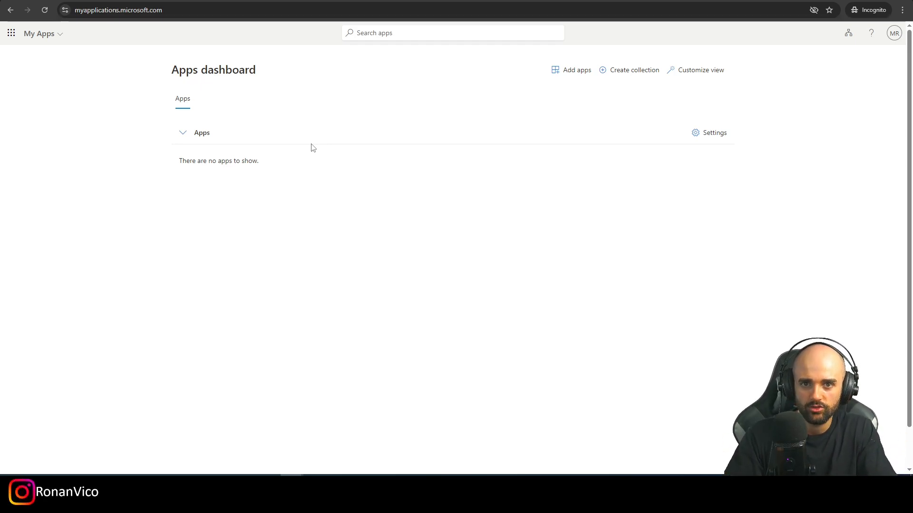
# In the Entra admin center, open the new guest user's profile and its Licenses page.
pyautogui.click(292, 485)
pyautogui.click(240, 443)
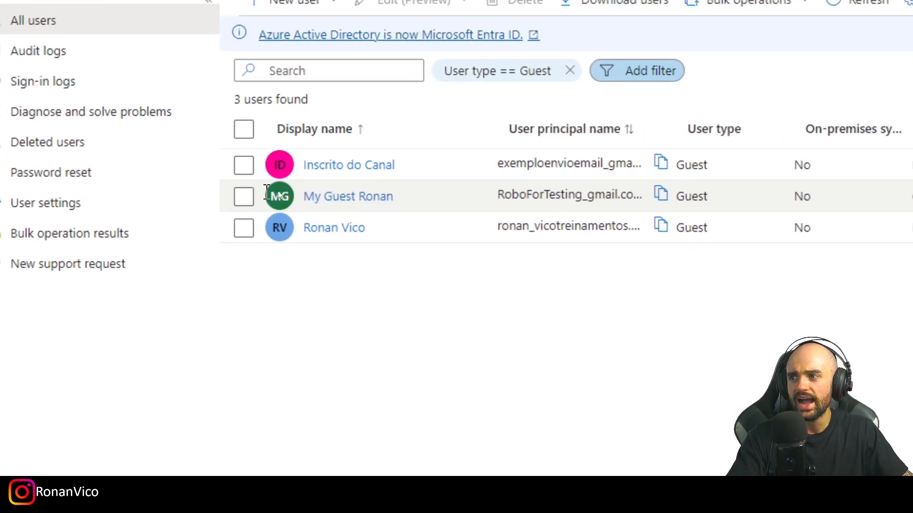
pyautogui.click(272, 193)
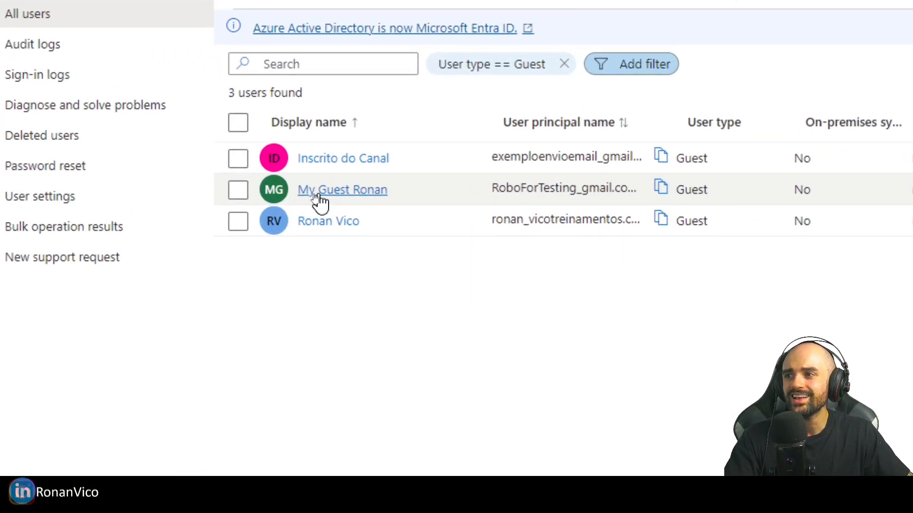
pyautogui.click(322, 192)
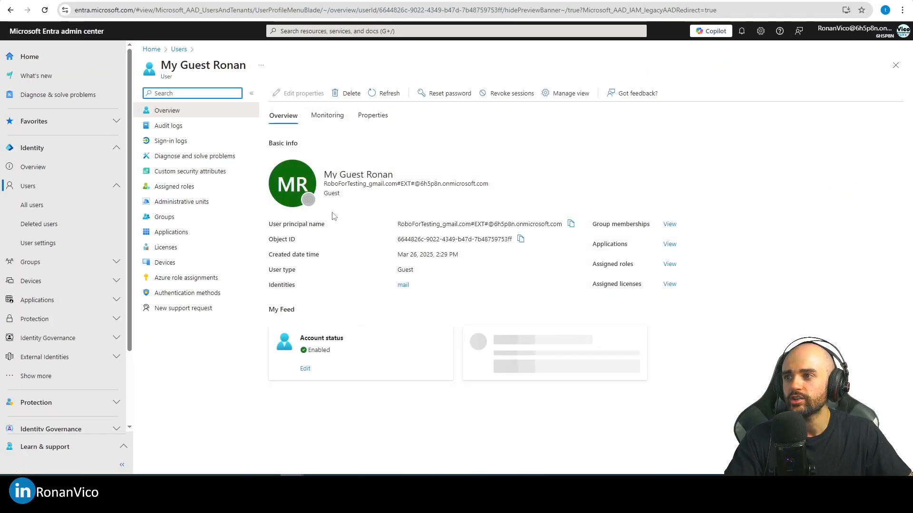
pyautogui.click(177, 254)
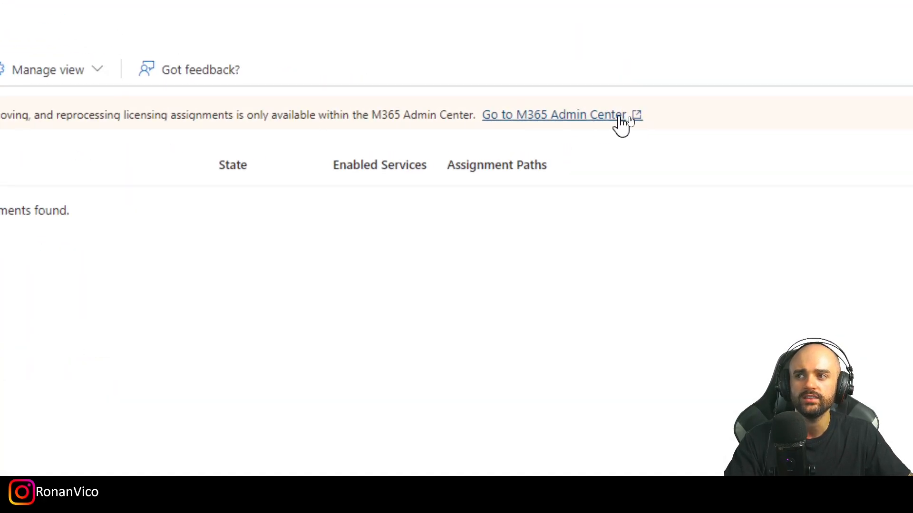
# Assign the Microsoft 365 E5 Developer licence to the guest user in the M365 admin center and send the notification e-mail.
pyautogui.click(546, 122)
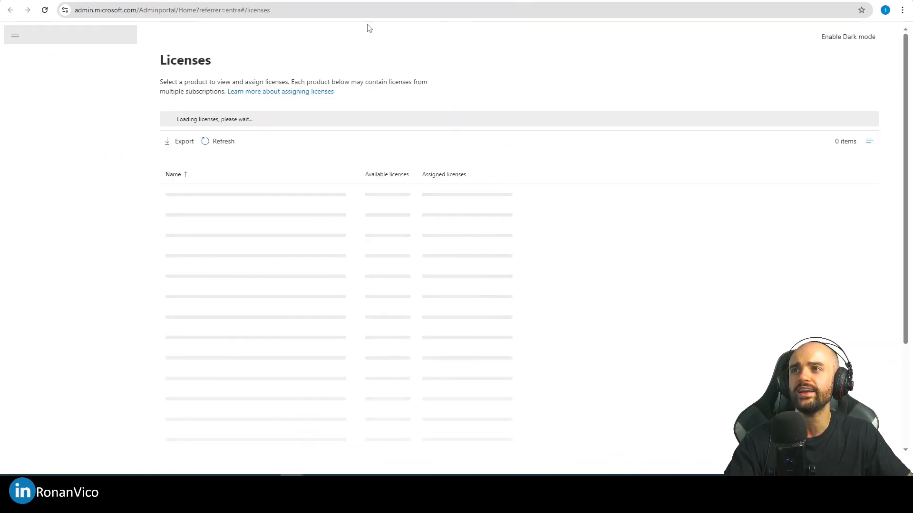
pyautogui.scroll(-2, 288, 291)
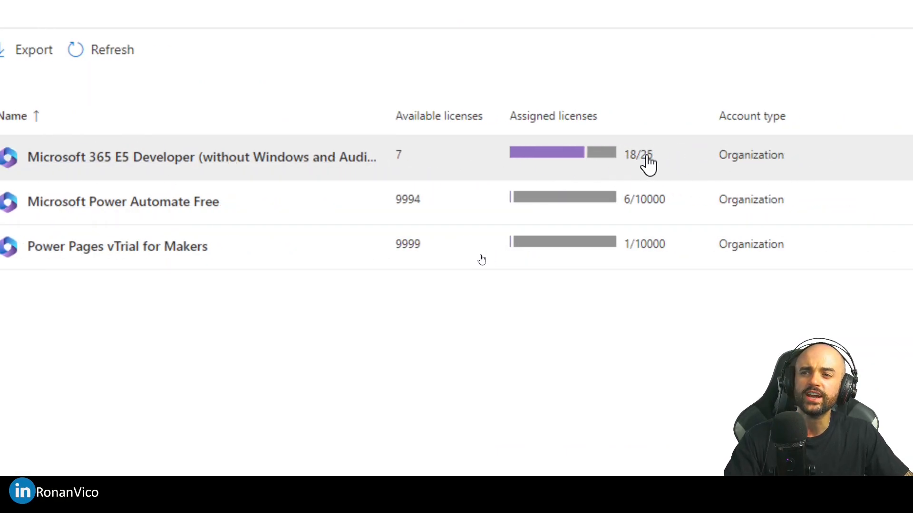
pyautogui.click(146, 166)
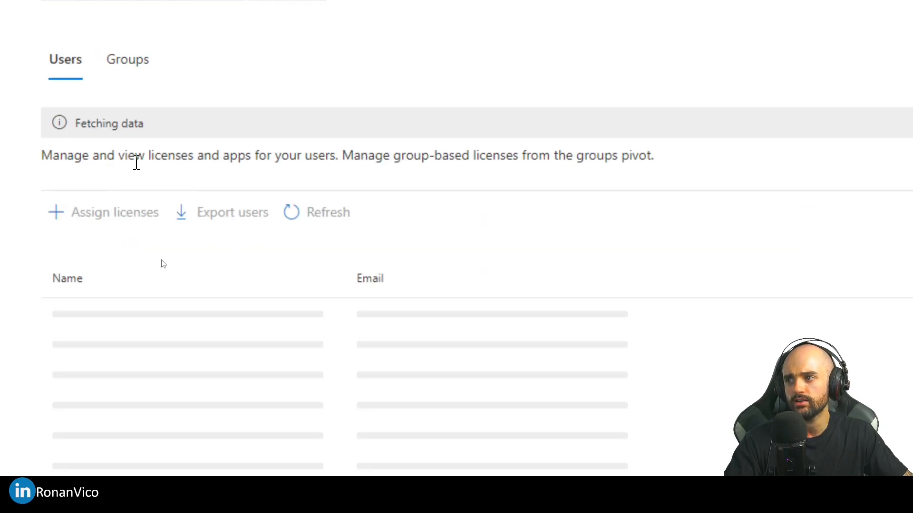
pyautogui.click(119, 212)
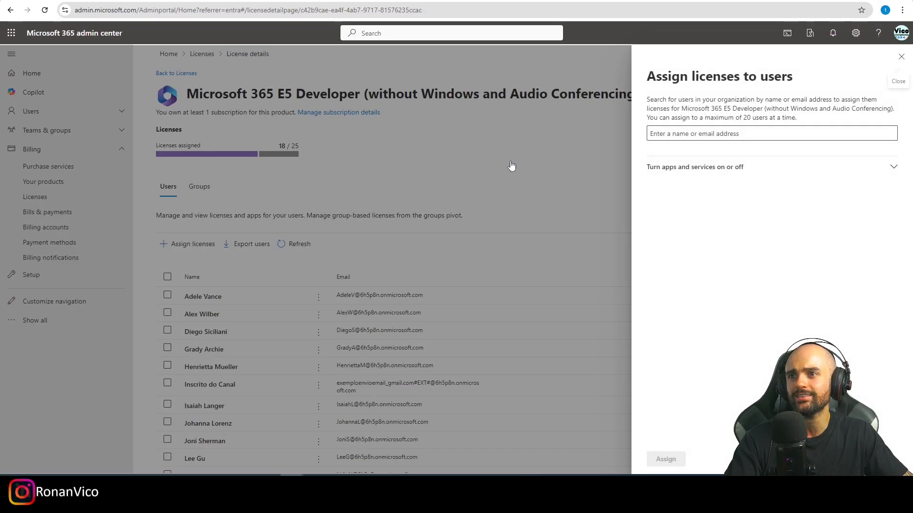
pyautogui.click(846, 133)
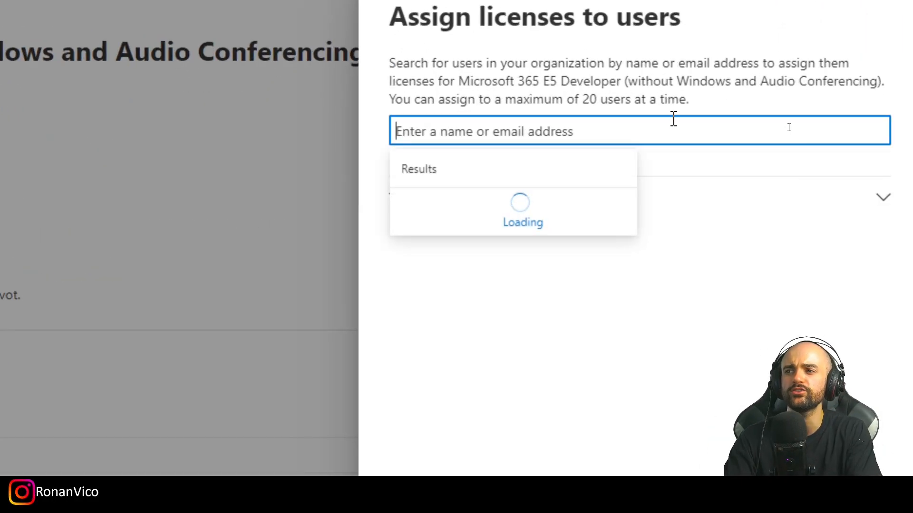
pyautogui.write('Robofortesting')
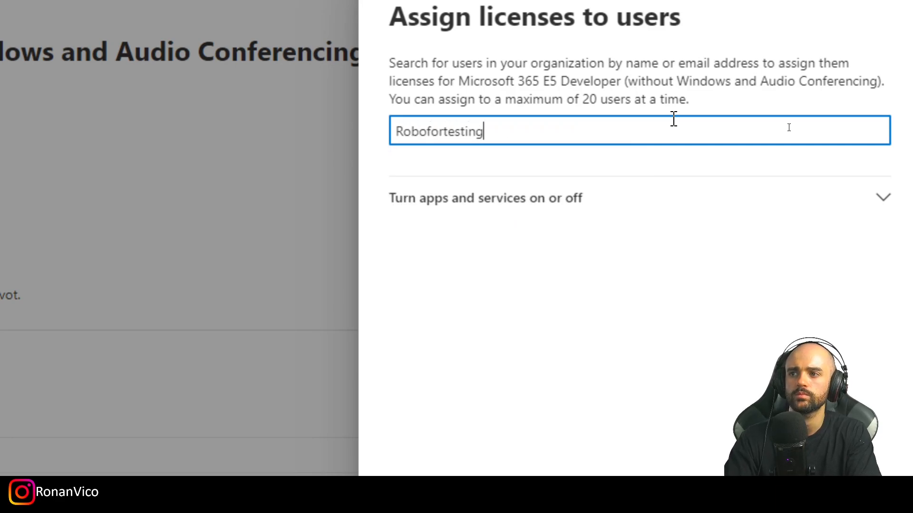
pyautogui.press('Return')
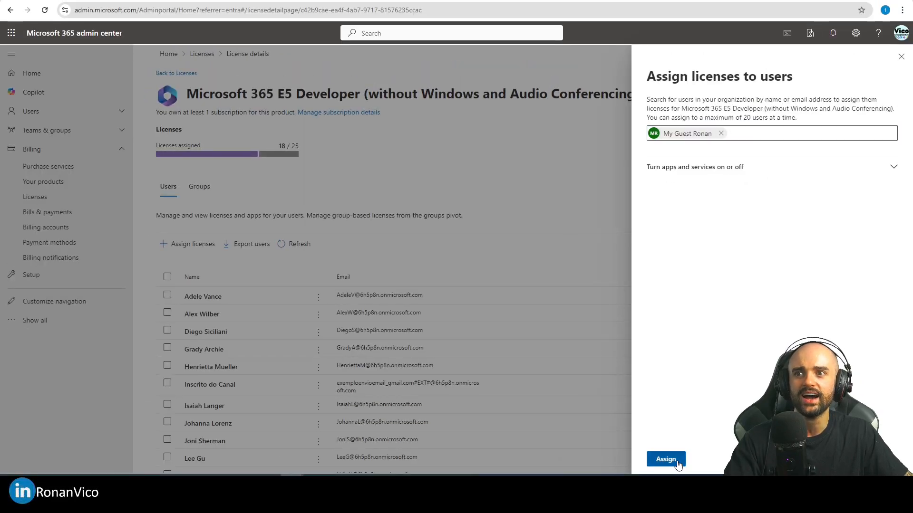
pyautogui.click(668, 457)
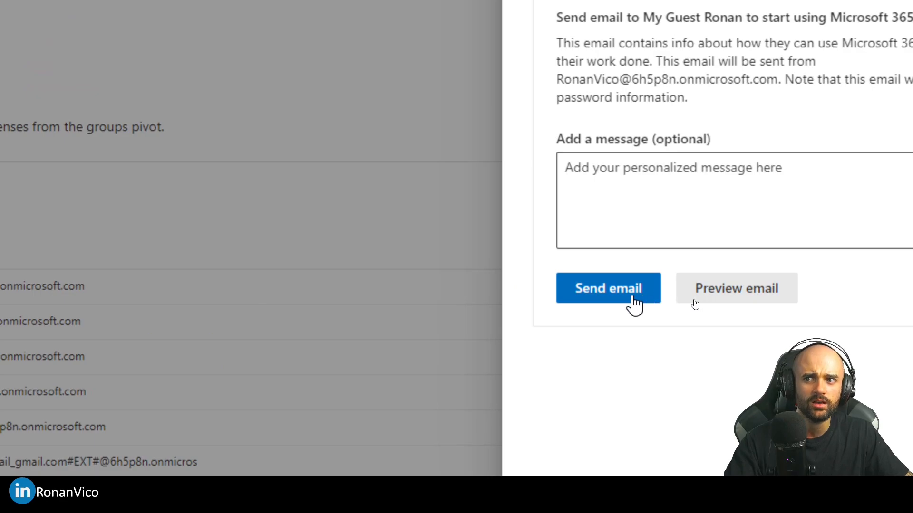
pyautogui.click(629, 298)
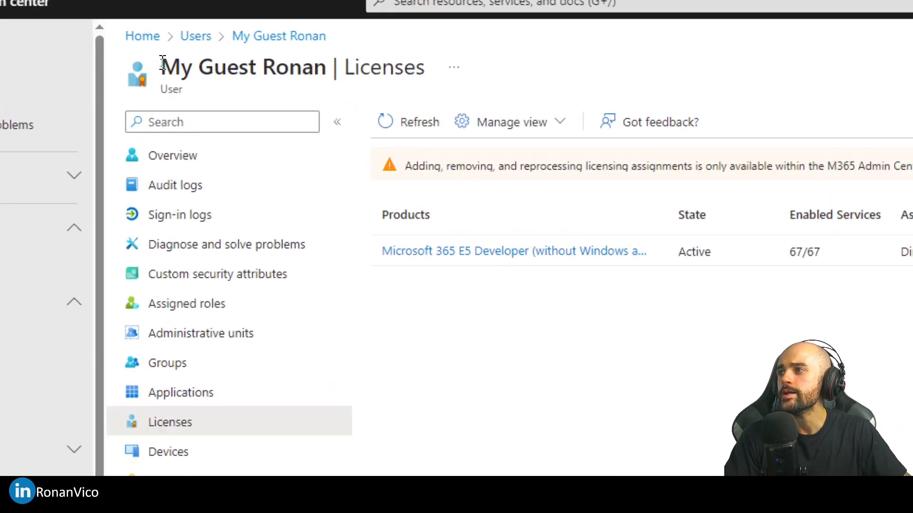
# Review the guest user's licence assignments on the Entra licences page.
pyautogui.moveTo(162, 62); pyautogui.dragTo(517, 69)
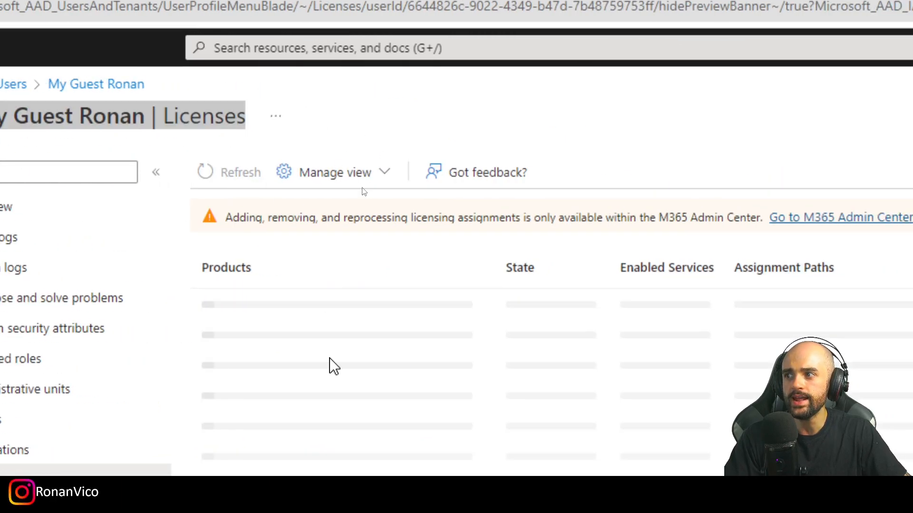
pyautogui.moveTo(189, 303); pyautogui.dragTo(380, 309)
pyautogui.moveTo(382, 226); pyautogui.dragTo(538, 220)
pyautogui.doubleClick(515, 215)
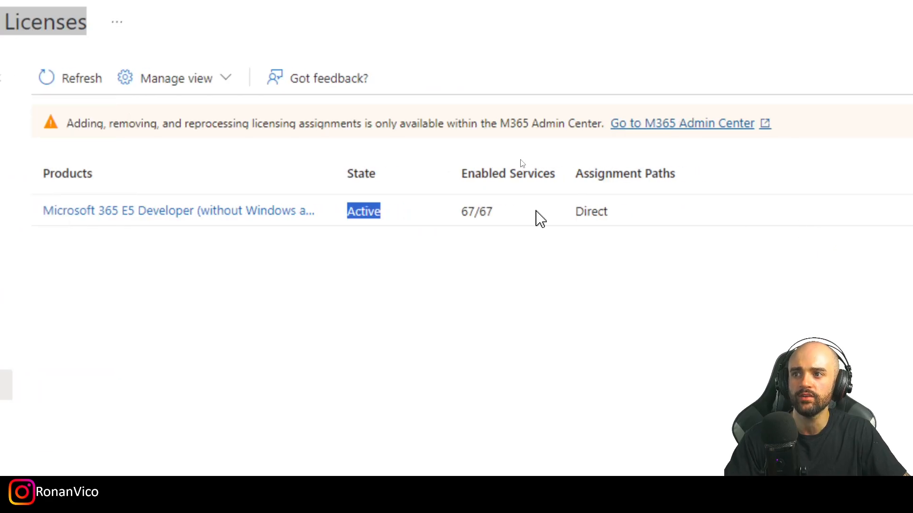
pyautogui.moveTo(637, 212); pyautogui.dragTo(534, 216)
# Share the Blank App in Power Apps with the guest user and copy the app link.
pyautogui.click(553, 243)
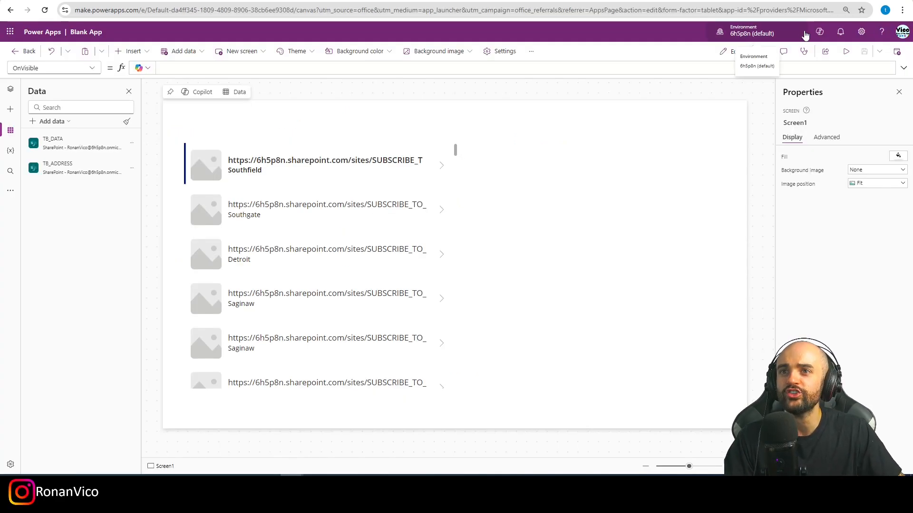
pyautogui.click(825, 51)
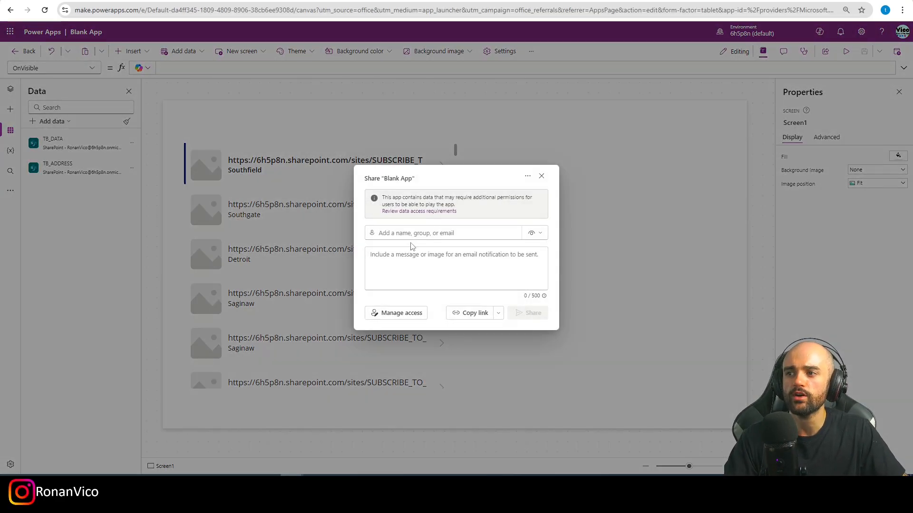
pyautogui.click(419, 232)
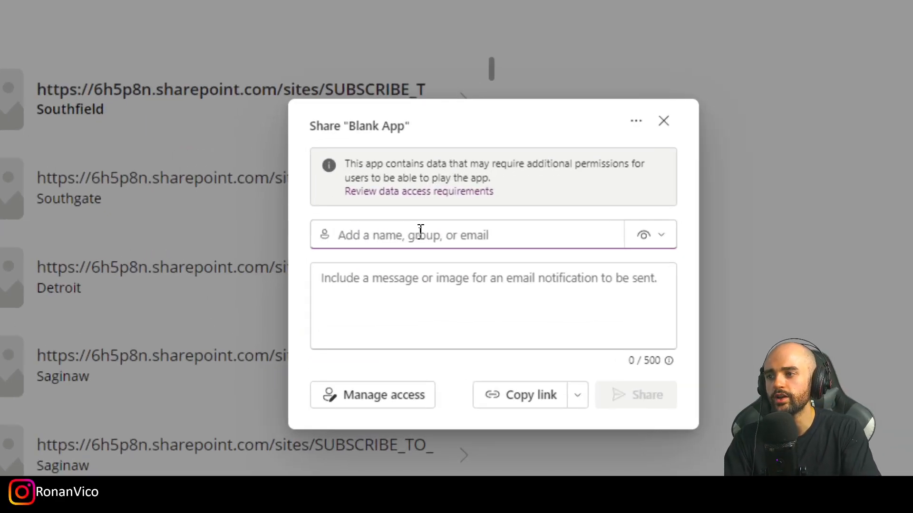
pyautogui.write('Robo')
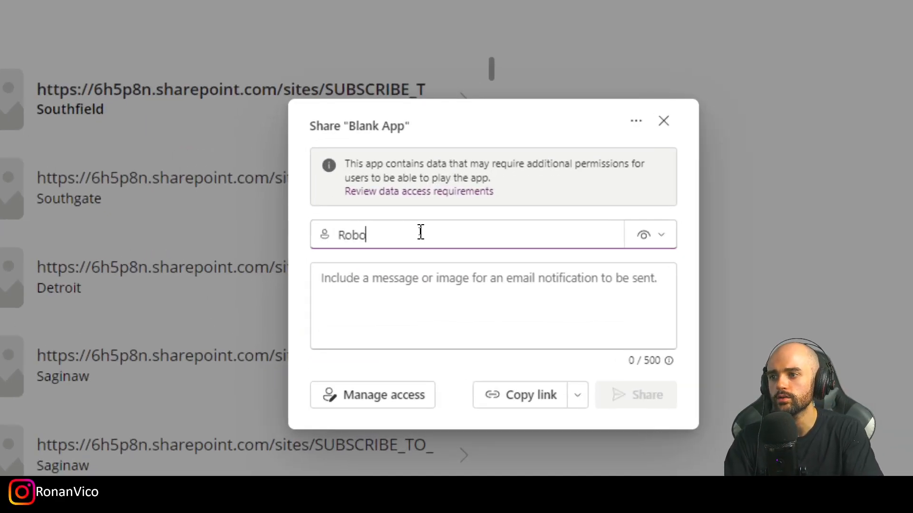
pyautogui.click(416, 271)
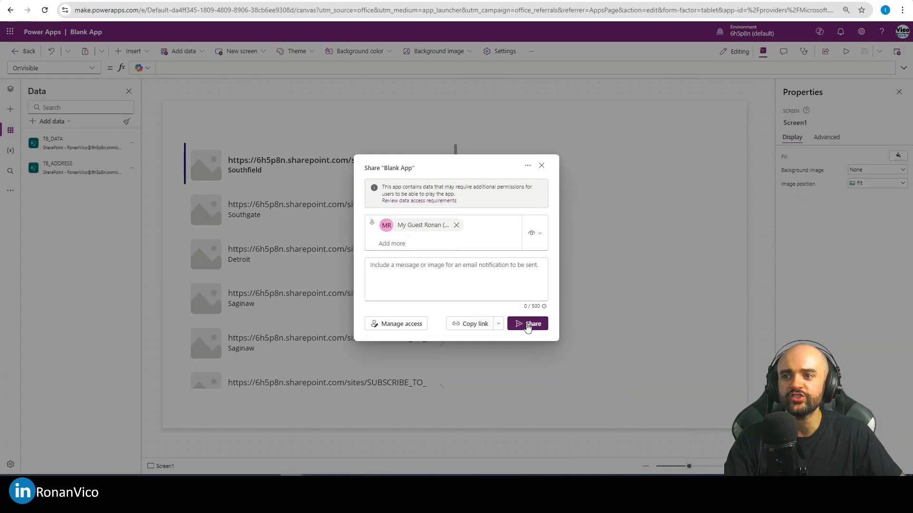
pyautogui.click(636, 378)
pyautogui.click(449, 280)
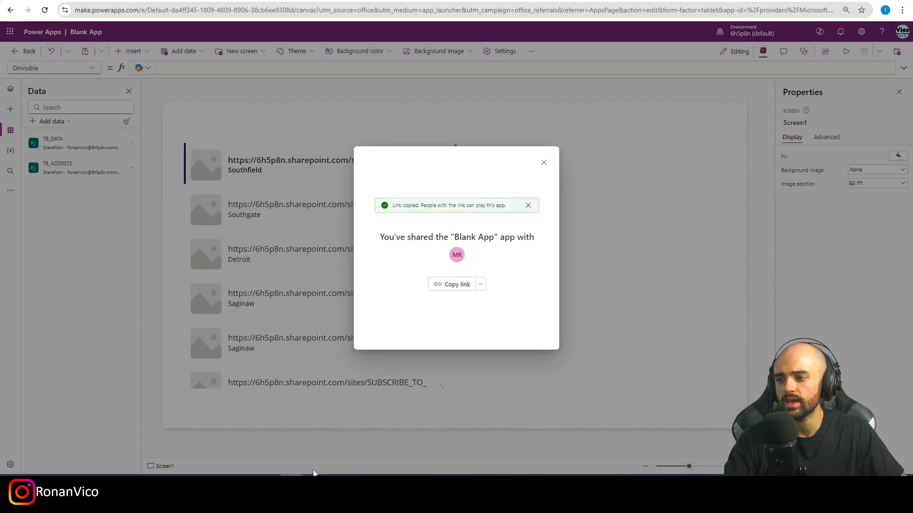
# Switch to the guest's incognito My Apps window and open the account menu.
pyautogui.moveTo(313, 473)
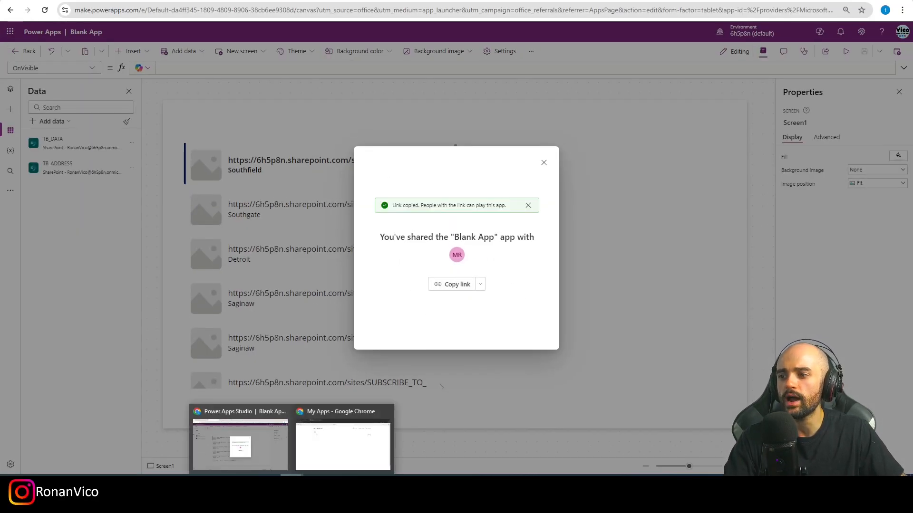
pyautogui.click(342, 454)
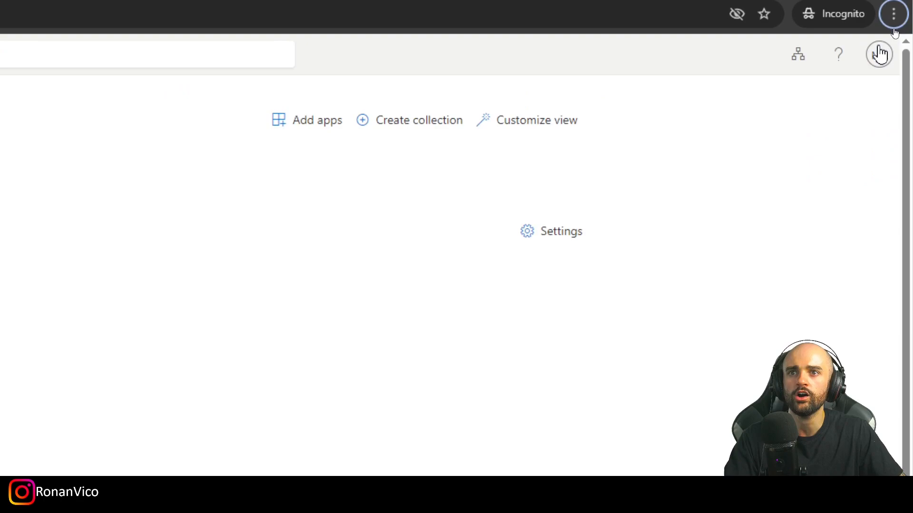
pyautogui.click(879, 54)
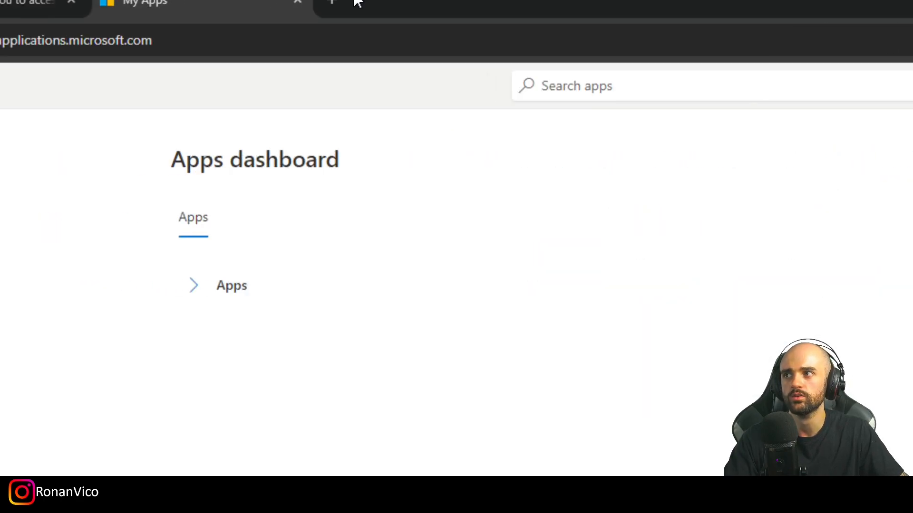
# Open the copied Blank App link in the guest's incognito window and allow the app's SharePoint permissions.
pyautogui.click(328, 4)
pyautogui.hotkey('ctrl', 'v')
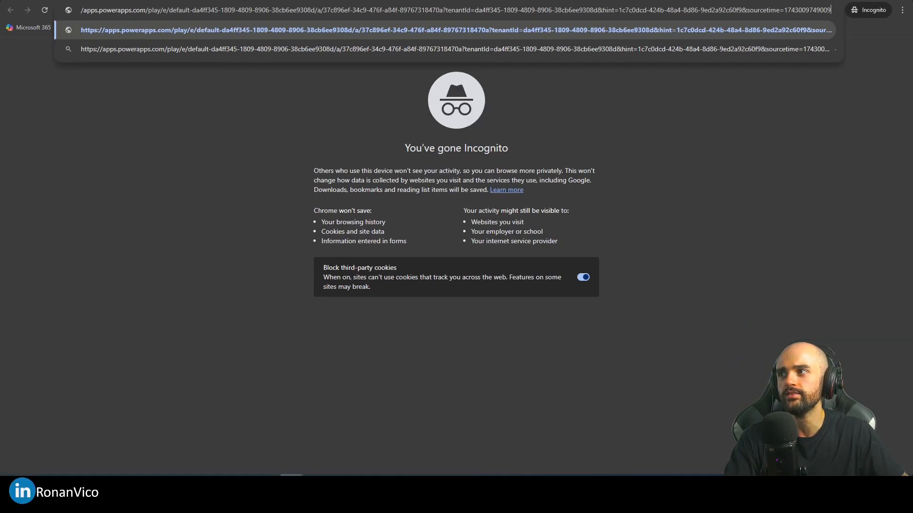
pyautogui.press('Return')
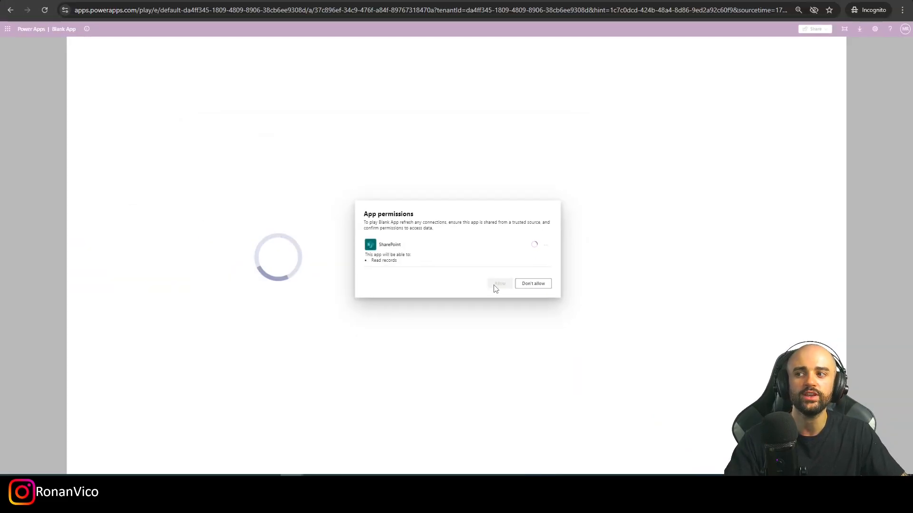
pyautogui.click(497, 284)
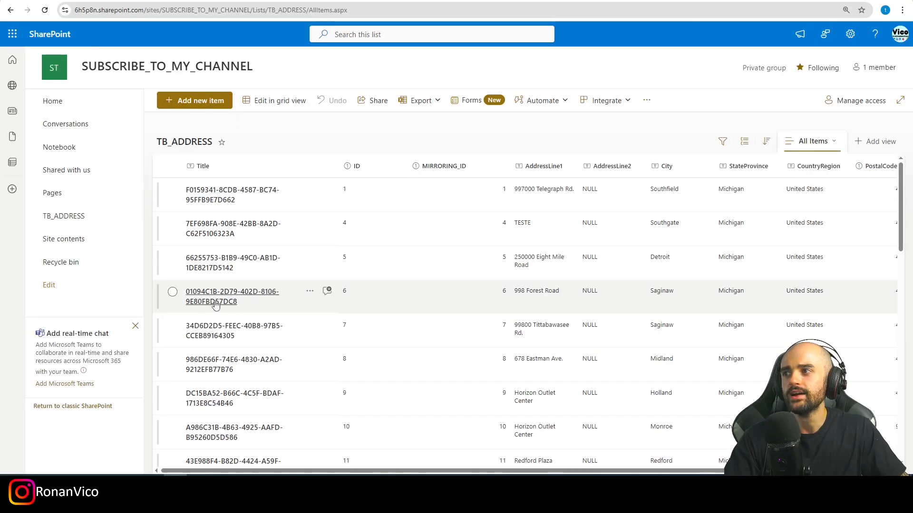
# Share the TB_ADDRESS SharePoint list with the guest user, accepting sharing outside the organization, and send the invitation.
pyautogui.click(378, 114)
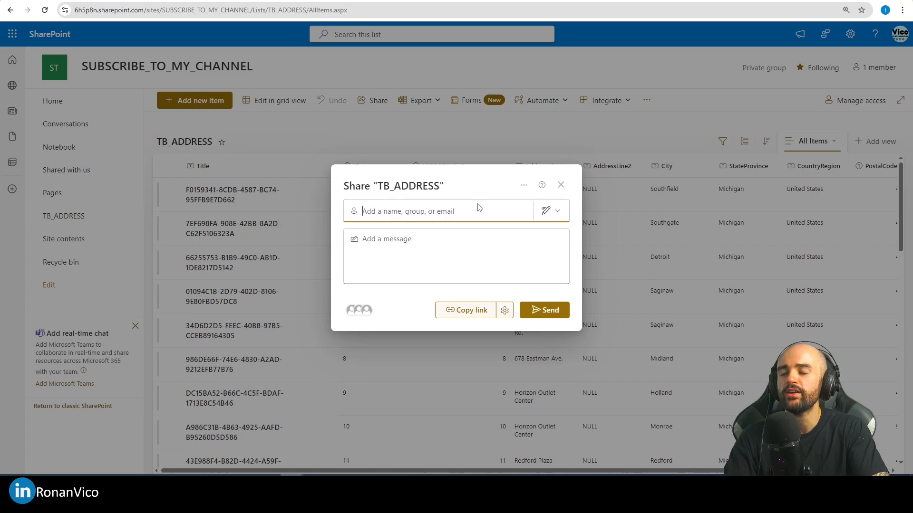
pyautogui.write('My gues')
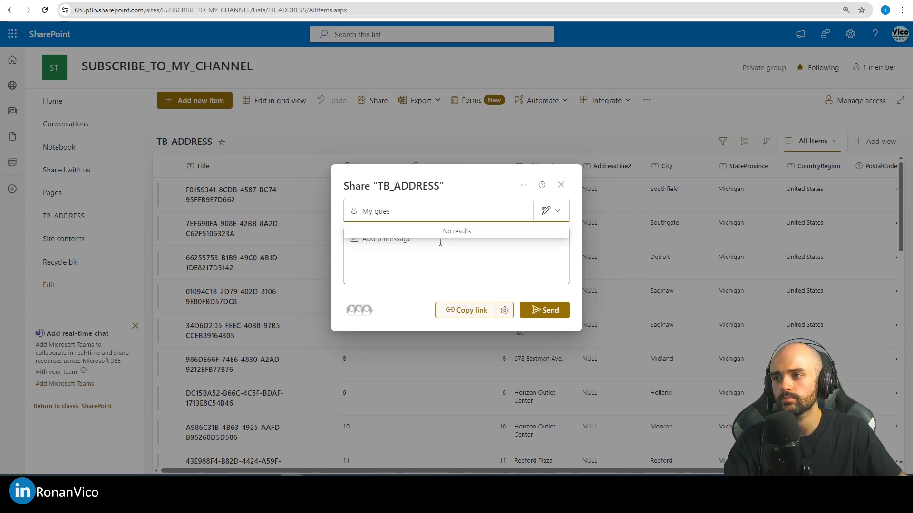
pyautogui.press('BackSpace')
pyautogui.write('Robo')
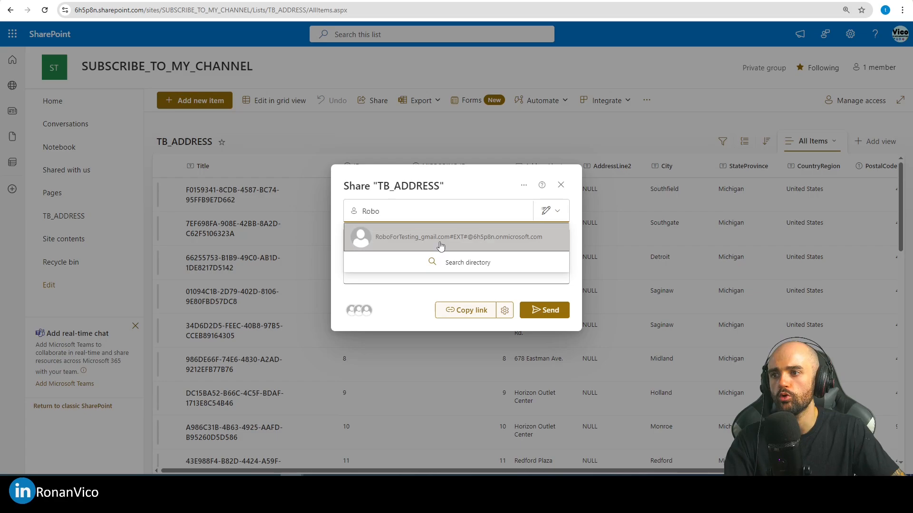
pyautogui.click(440, 246)
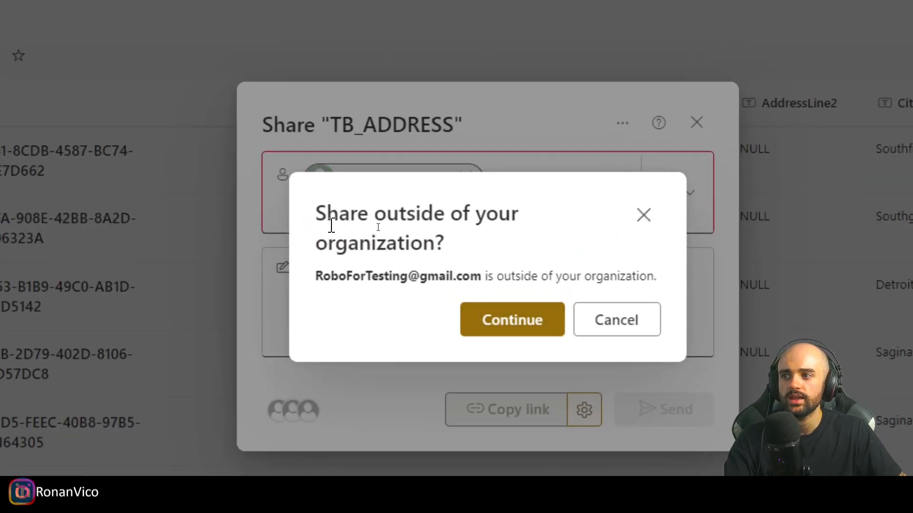
pyautogui.moveTo(317, 219); pyautogui.dragTo(418, 221)
pyautogui.click(354, 234)
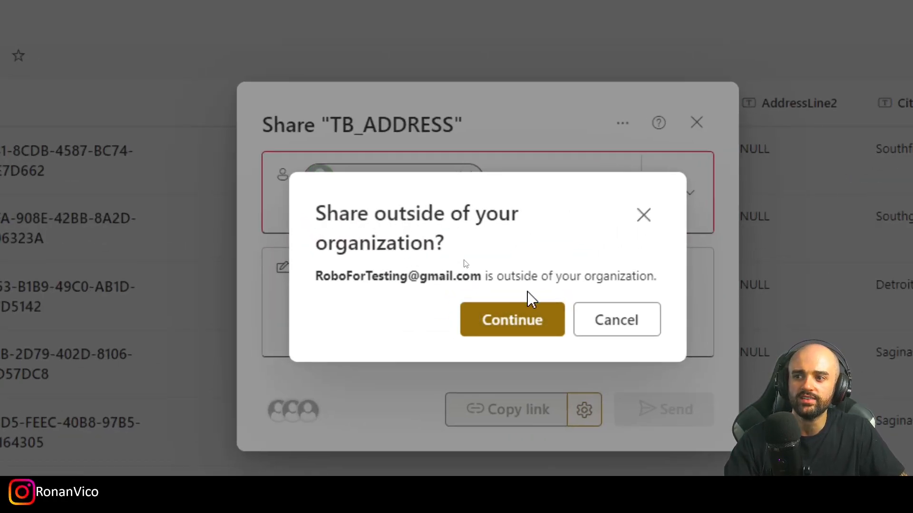
pyautogui.moveTo(323, 277); pyautogui.dragTo(598, 292)
pyautogui.click(493, 329)
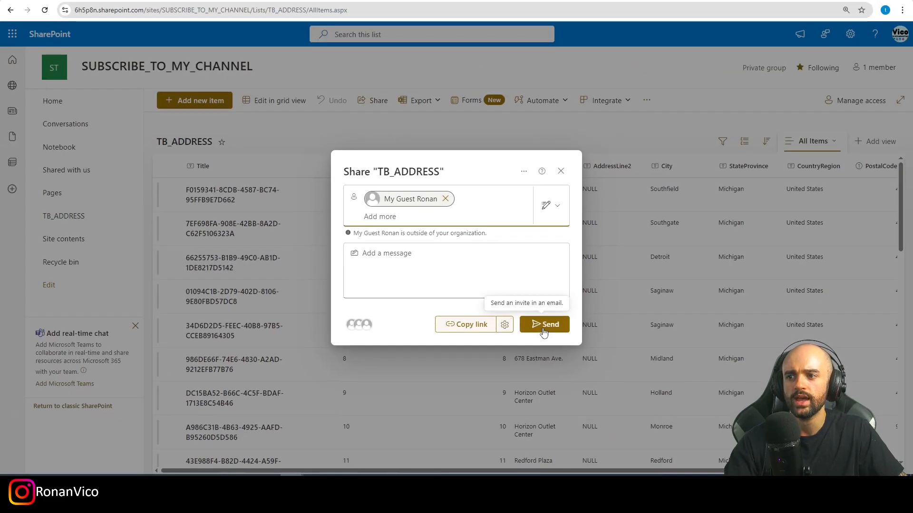
pyautogui.click(663, 419)
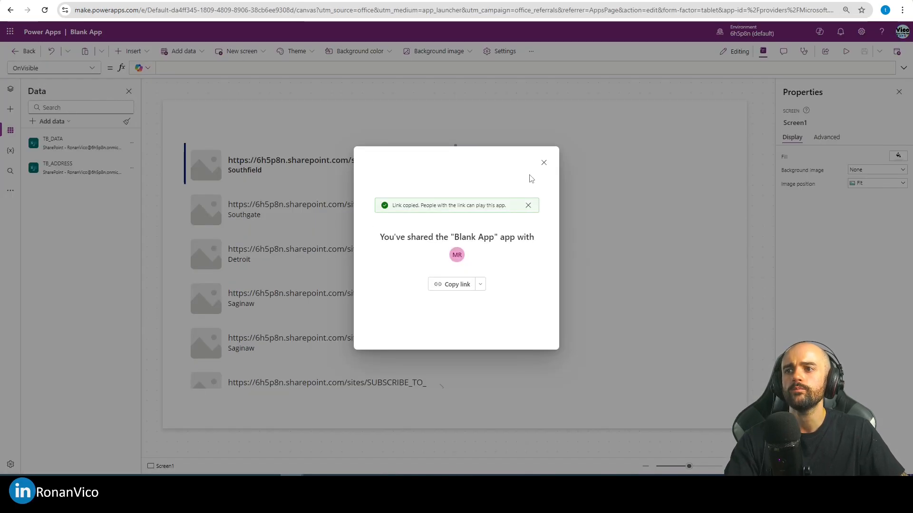
pyautogui.click(543, 162)
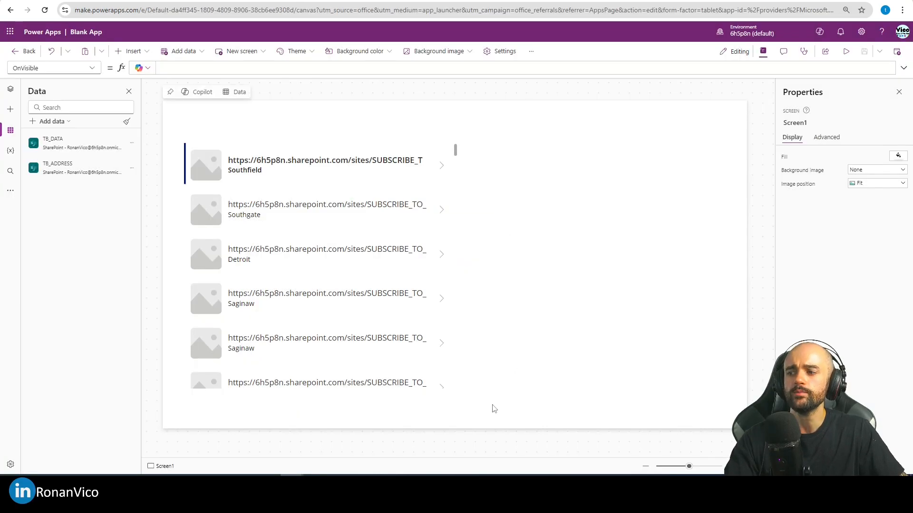
# Return to the guest's Blank App window and check the signed-in account in the account menu.
pyautogui.click(365, 449)
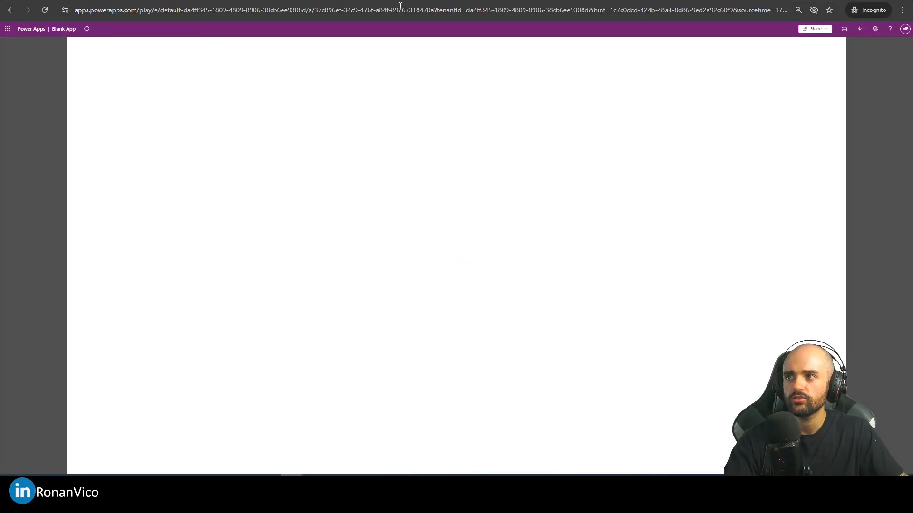
pyautogui.click(905, 29)
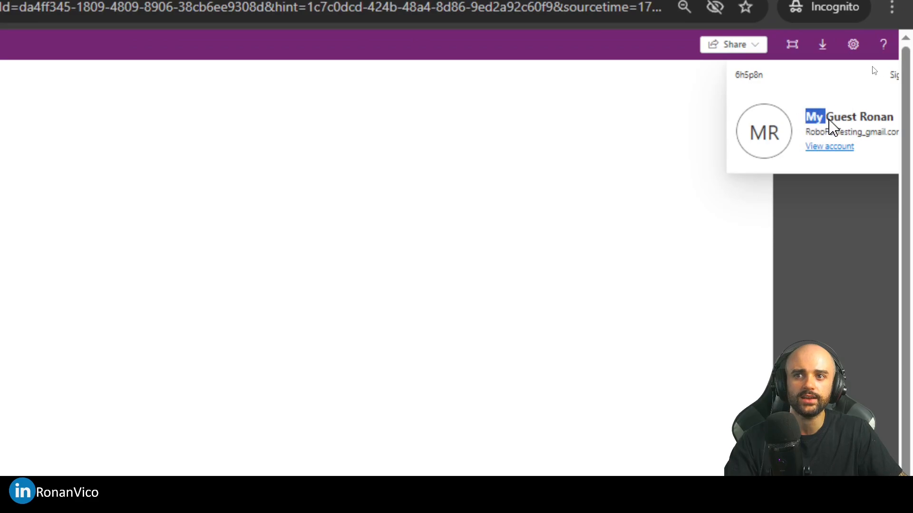
pyautogui.moveTo(832, 128); pyautogui.dragTo(899, 124)
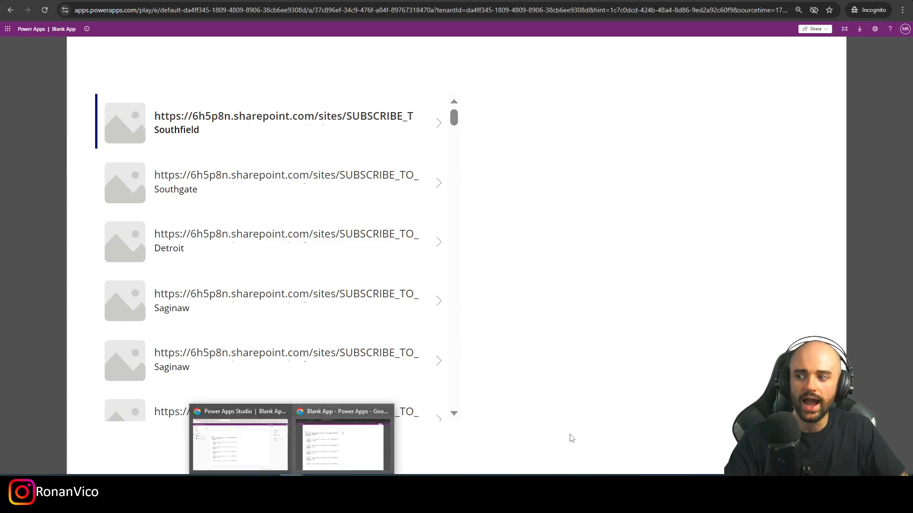
# Unassign the Microsoft 365 E5 Developer licence from the guest user in the M365 admin center.
pyautogui.click(252, 446)
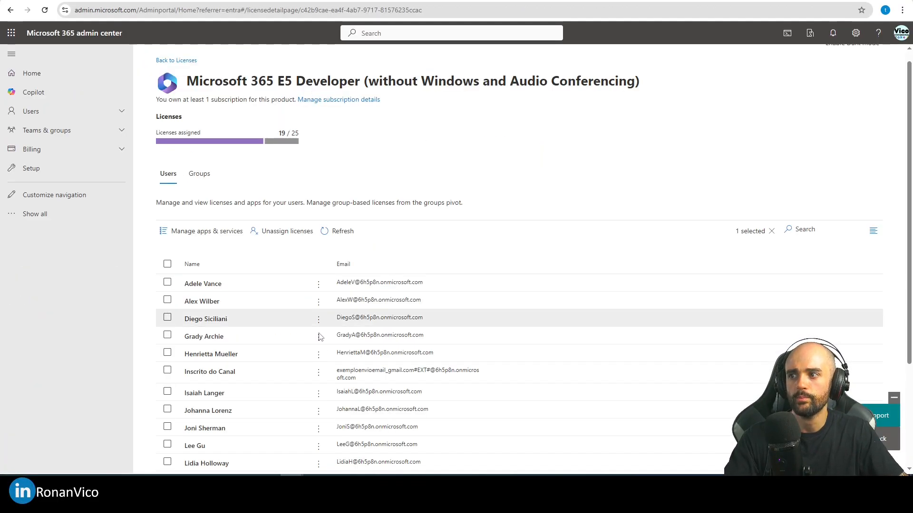
pyautogui.scroll(-3, 347, 336)
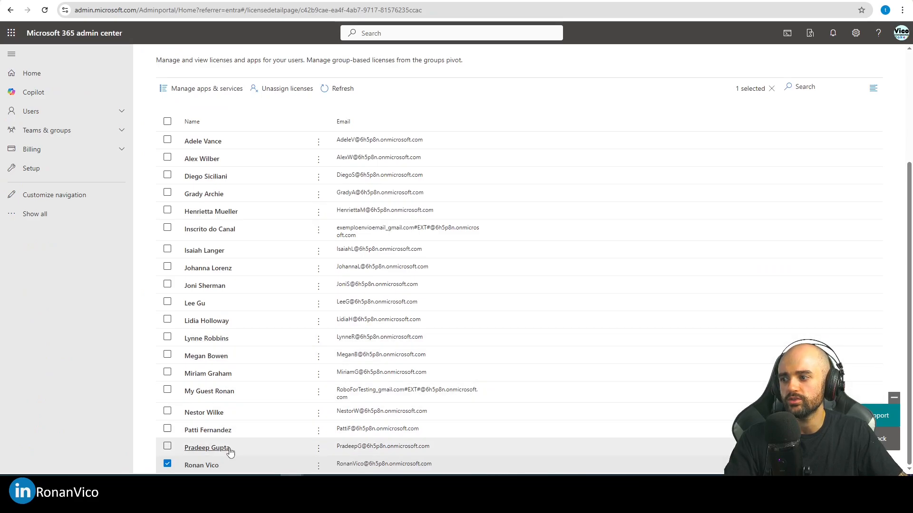
pyautogui.click(201, 466)
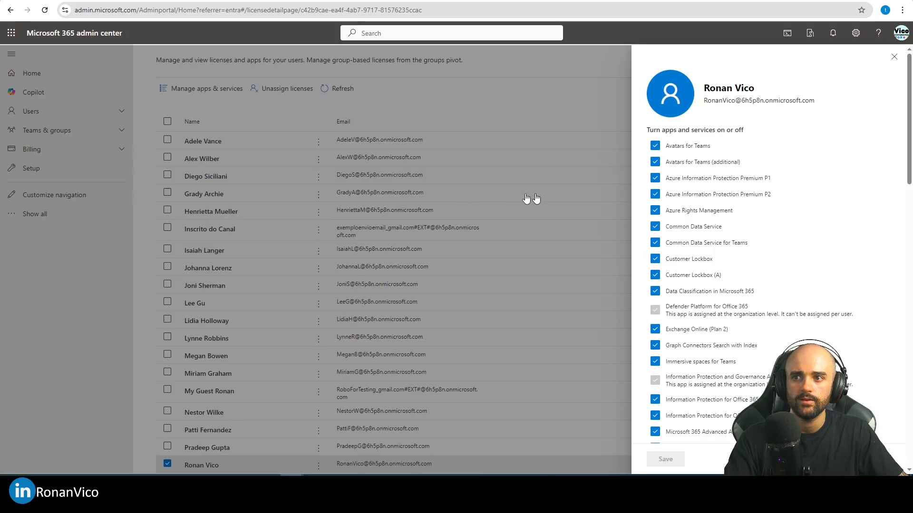
pyautogui.click(892, 55)
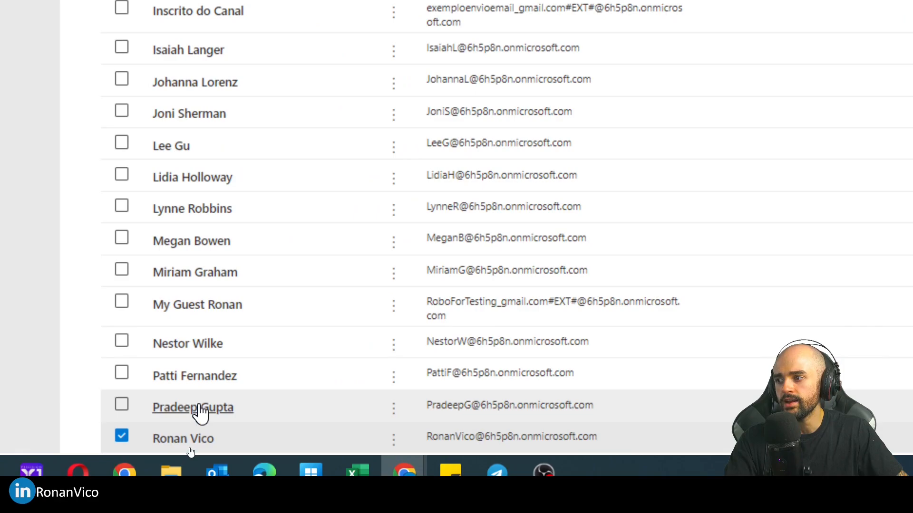
pyautogui.click(135, 316)
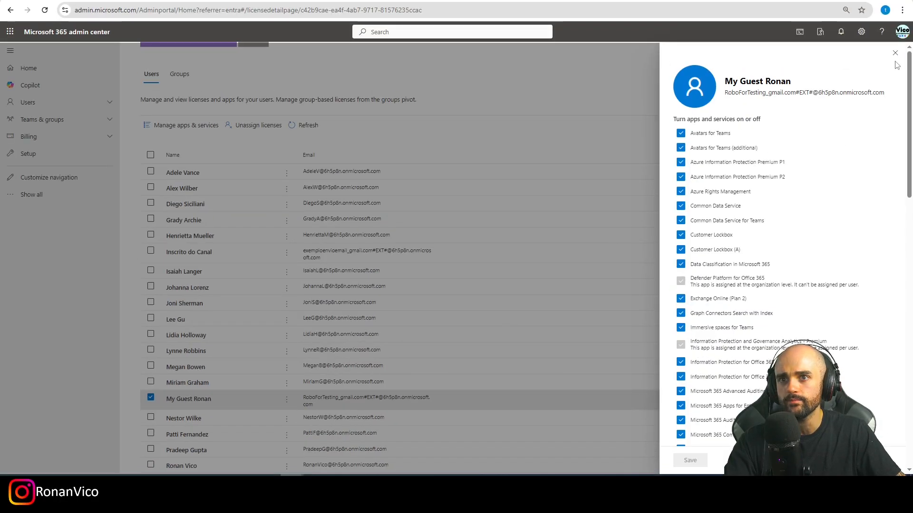
pyautogui.click(895, 55)
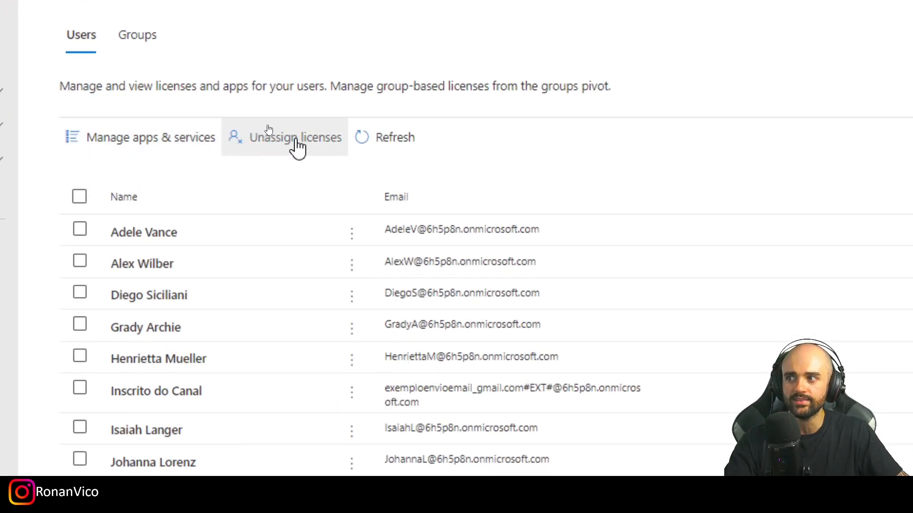
pyautogui.click(293, 138)
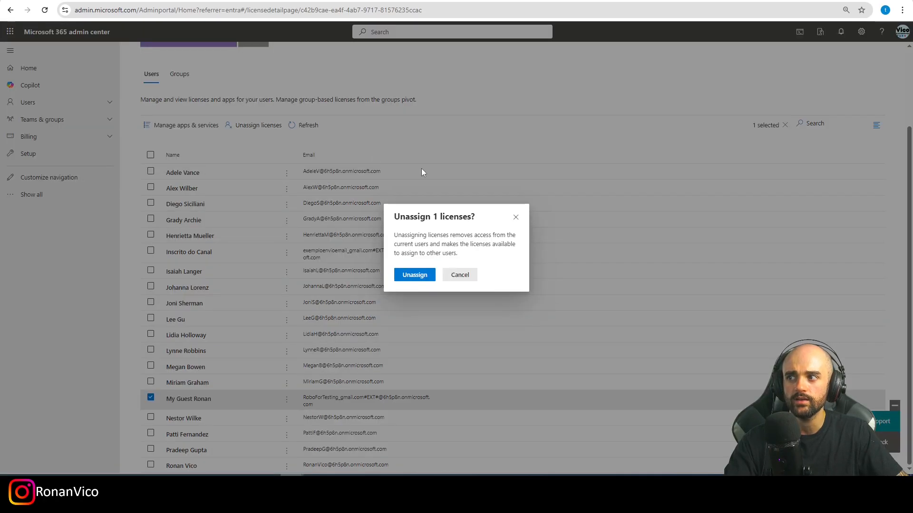
pyautogui.click(424, 275)
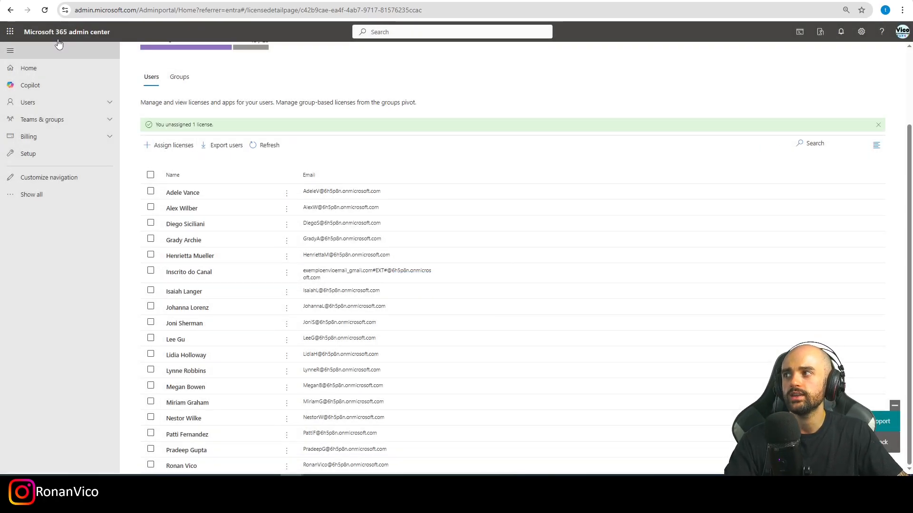
# Refresh the guest user's licences page in the Entra admin center.
pyautogui.click(11, 10)
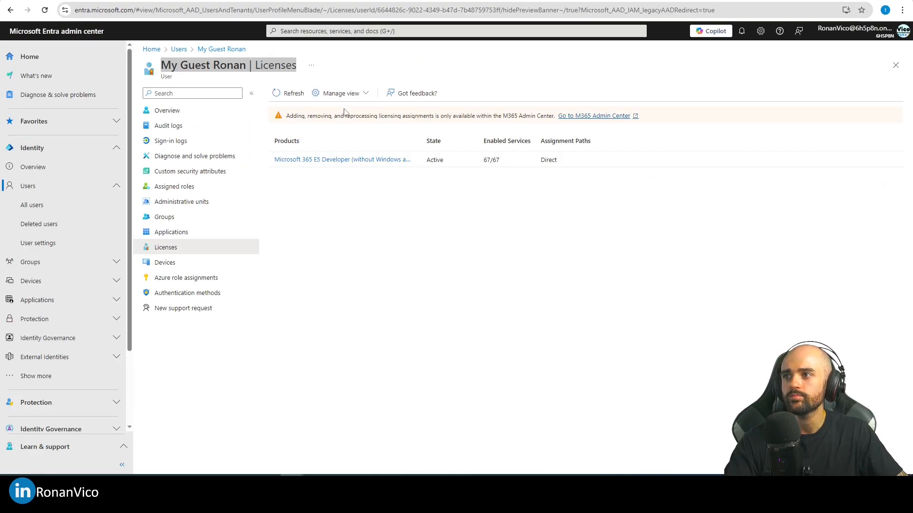
pyautogui.click(281, 93)
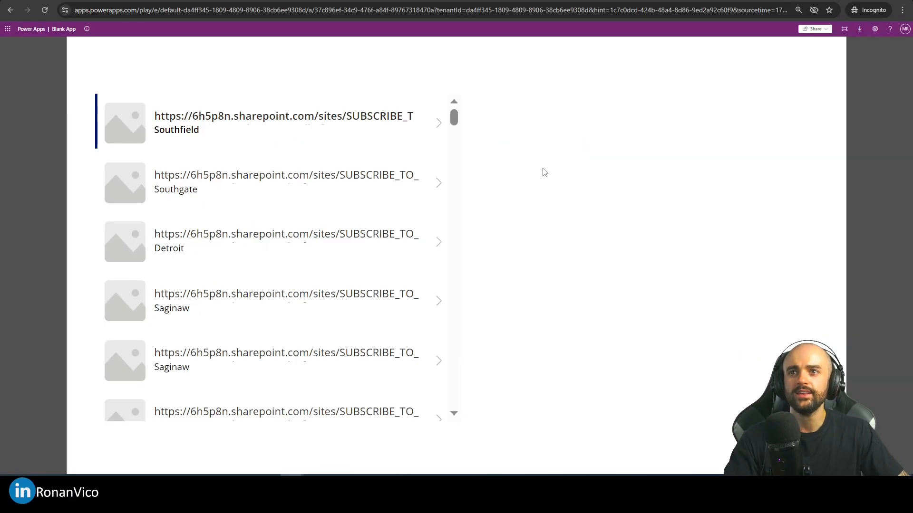
# Check the guest's running Blank App and the My Apps account menu in the incognito window.
pyautogui.click(902, 47)
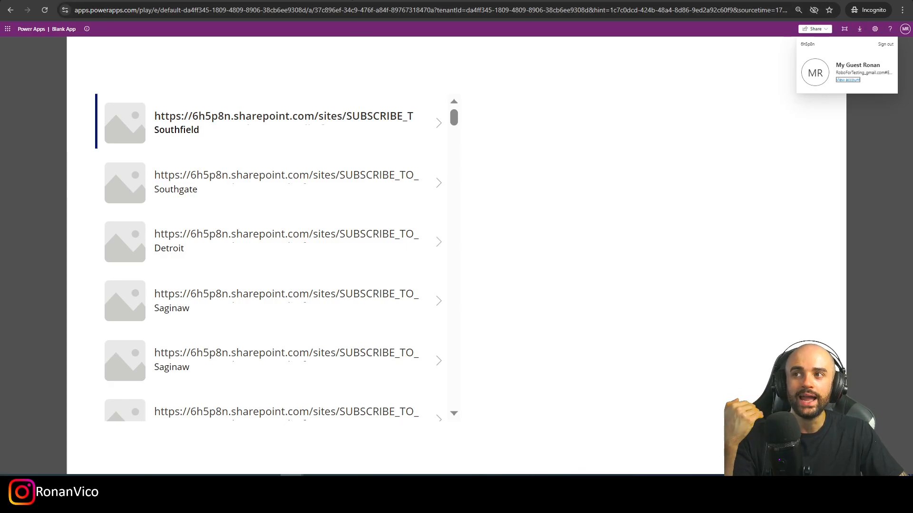
pyautogui.click(352, 0)
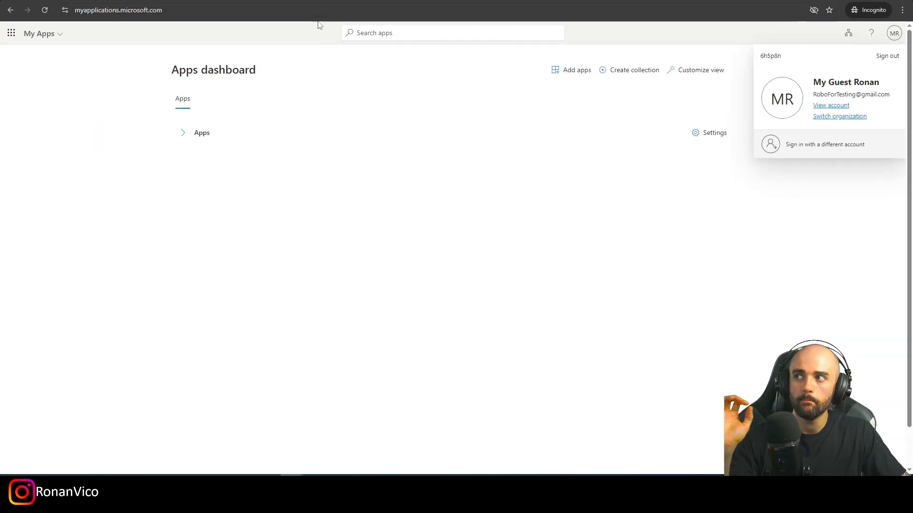
pyautogui.click(523, 209)
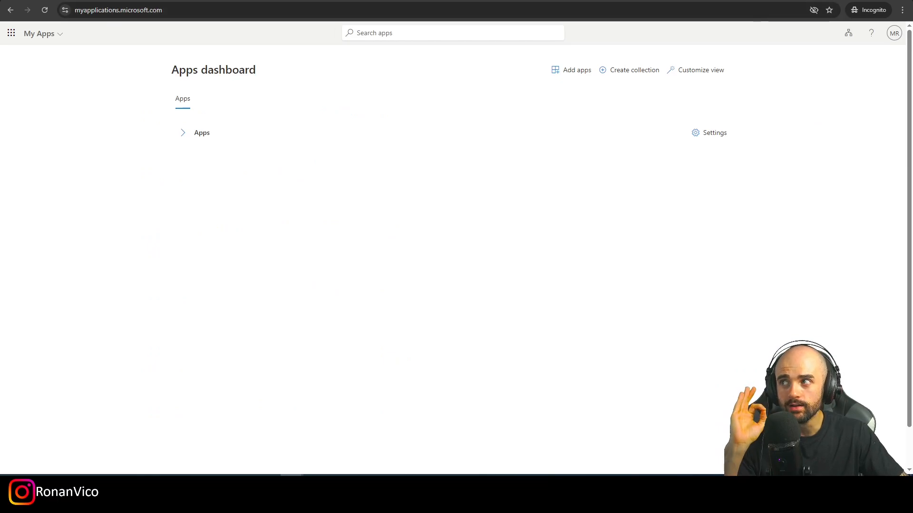
pyautogui.click(142, 1)
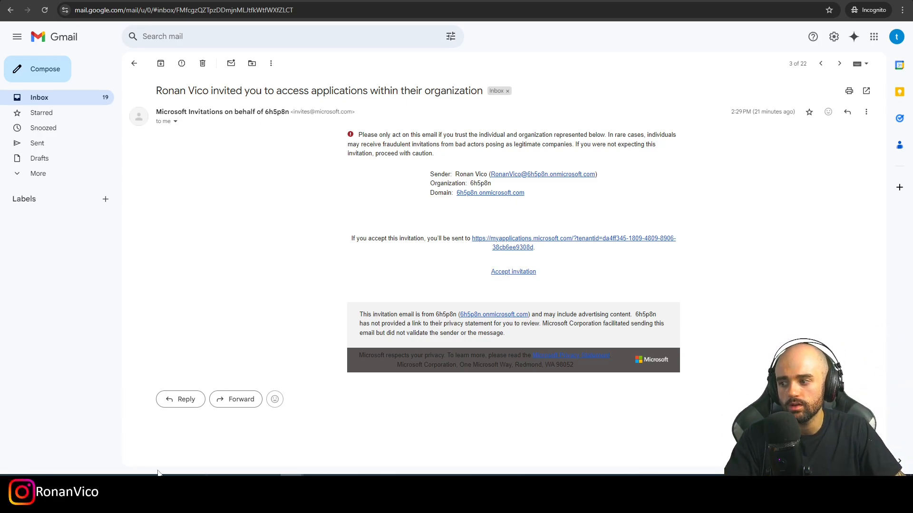
# Review the guest user's overview and the filtered guest users list in Entra.
pyautogui.hotkey('alt', 'Tab')
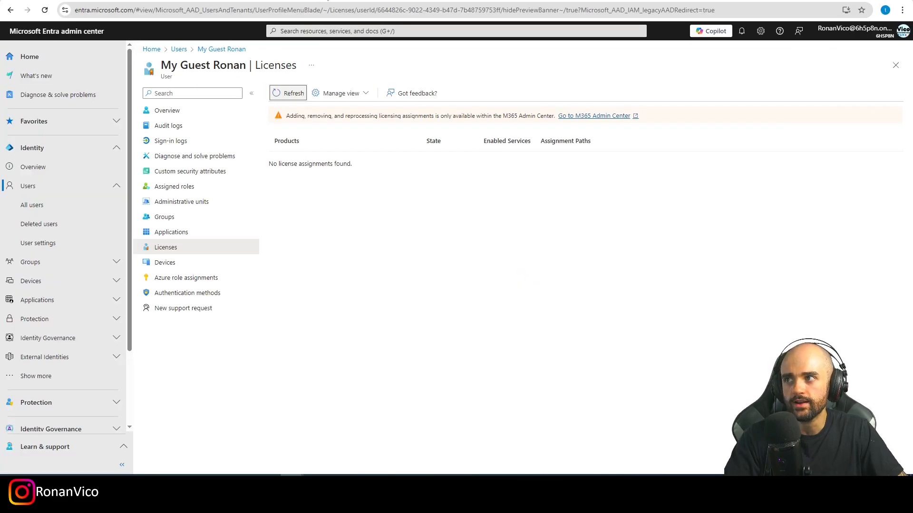
pyautogui.click(185, 111)
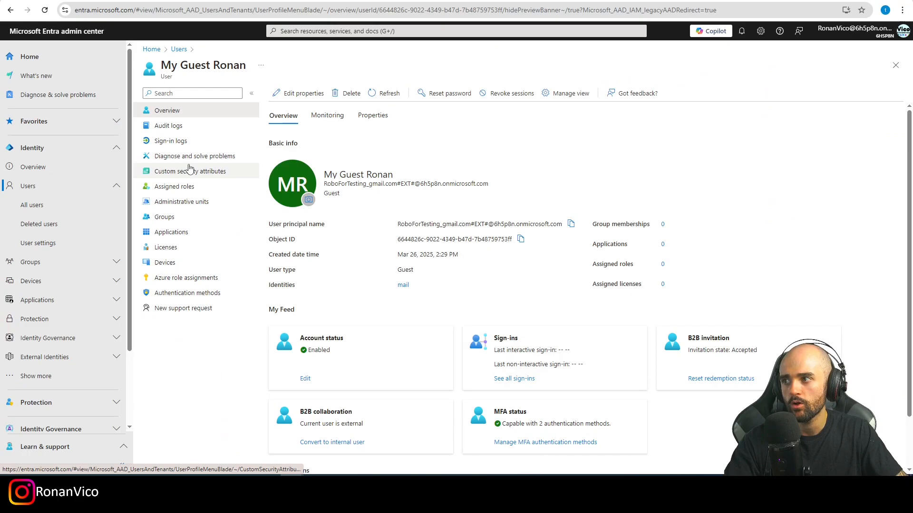
pyautogui.click(179, 50)
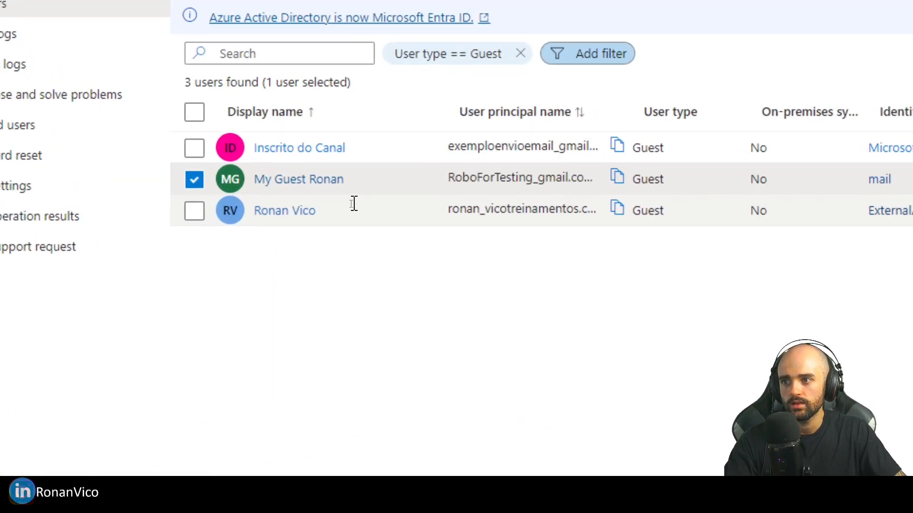
pyautogui.moveTo(354, 204); pyautogui.dragTo(263, 218)
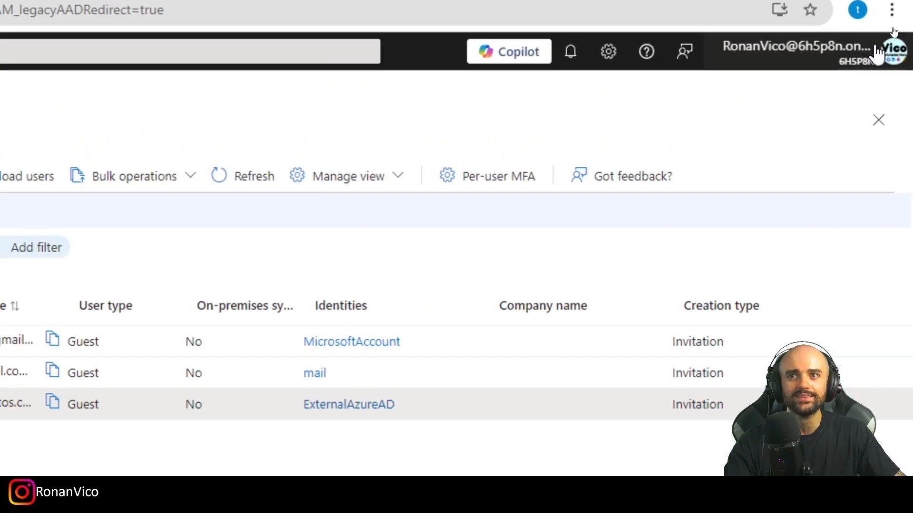
# Compare the Power Apps licence plans of another account with the admin user's Entra licence assignments.
pyautogui.click(864, 38)
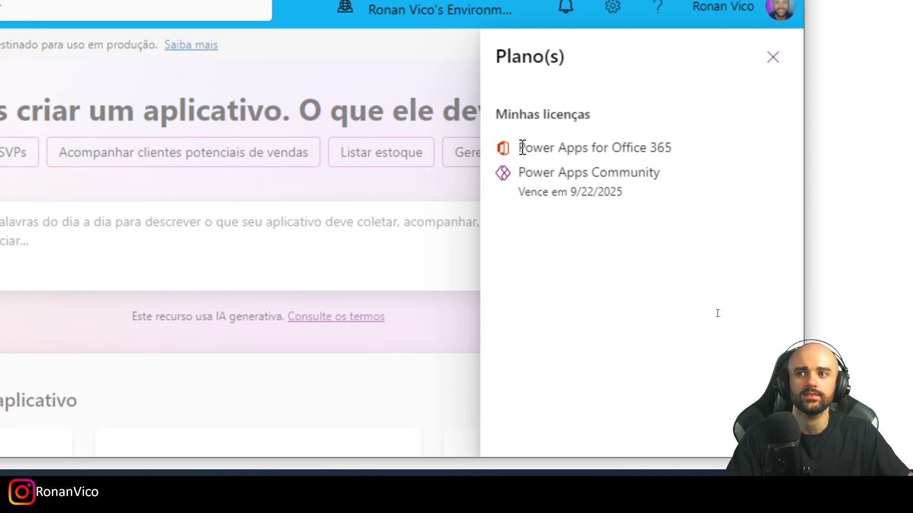
pyautogui.moveTo(519, 147); pyautogui.dragTo(641, 196)
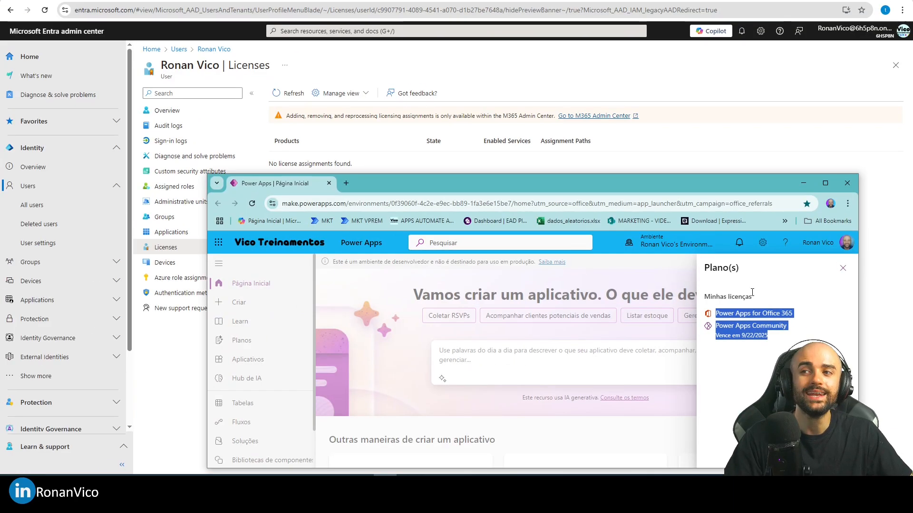
pyautogui.click(409, 165)
pyautogui.moveTo(267, 163); pyautogui.dragTo(388, 165)
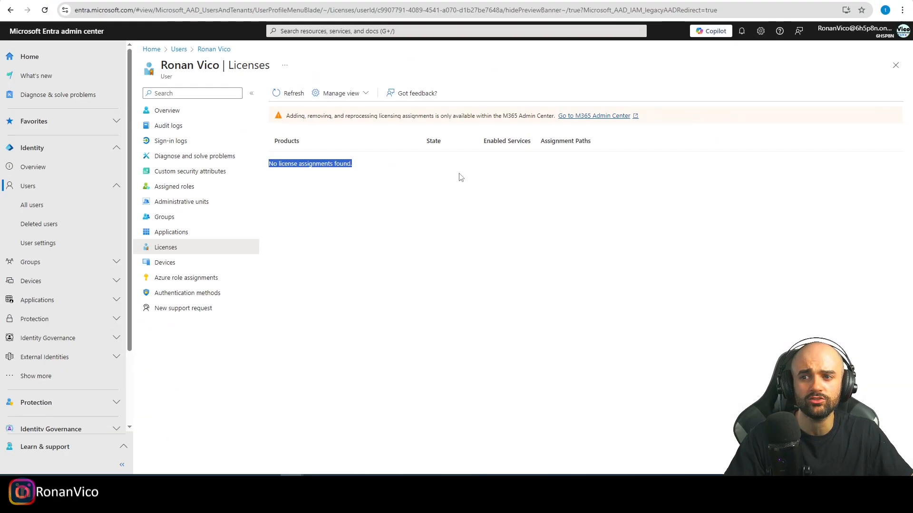
pyautogui.hotkey('alt', 'Tab')
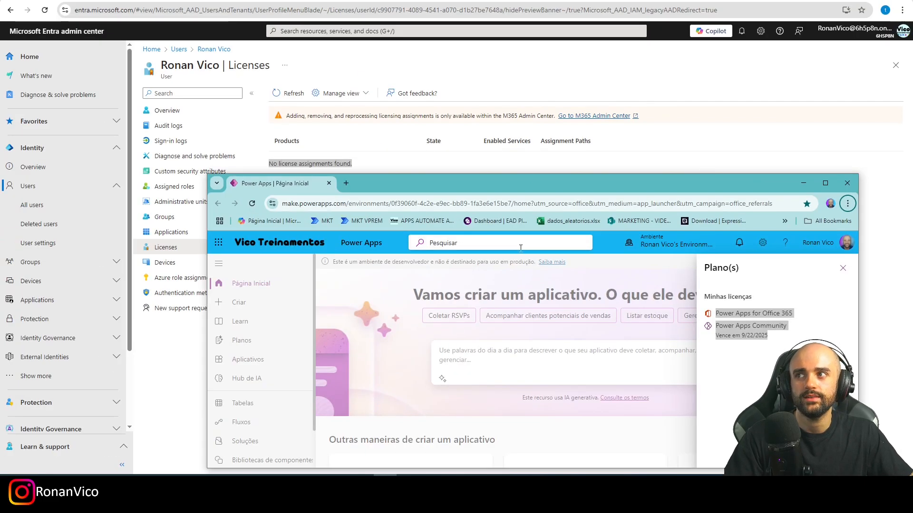
# Share the Blank App with the guest user from the app's share dialog.
pyautogui.click(145, 393)
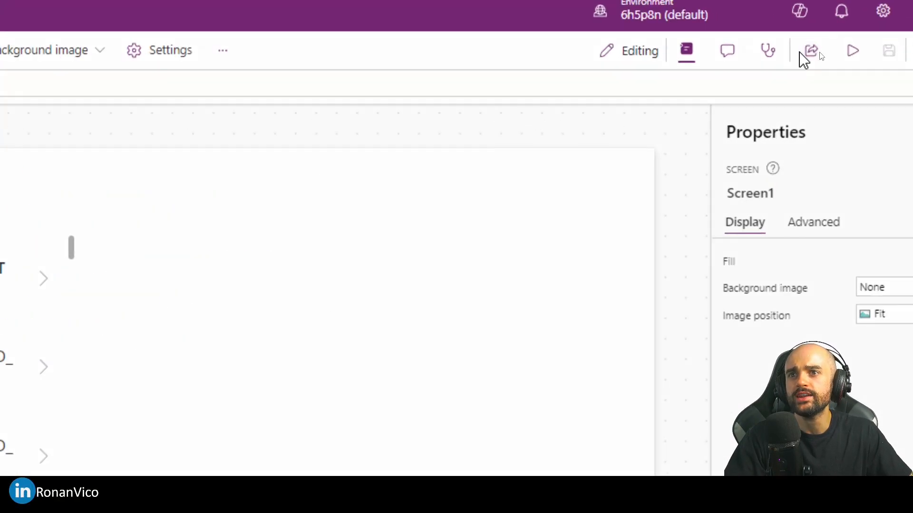
pyautogui.click(825, 50)
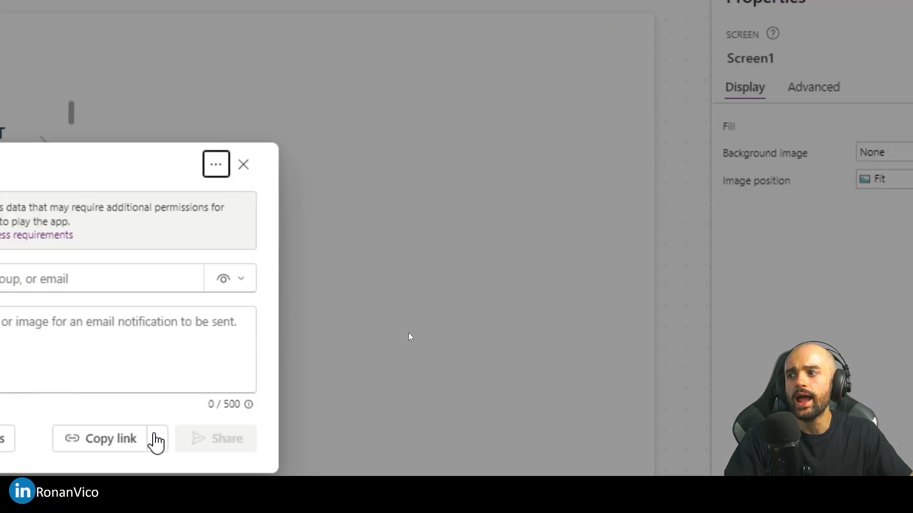
pyautogui.click(492, 225)
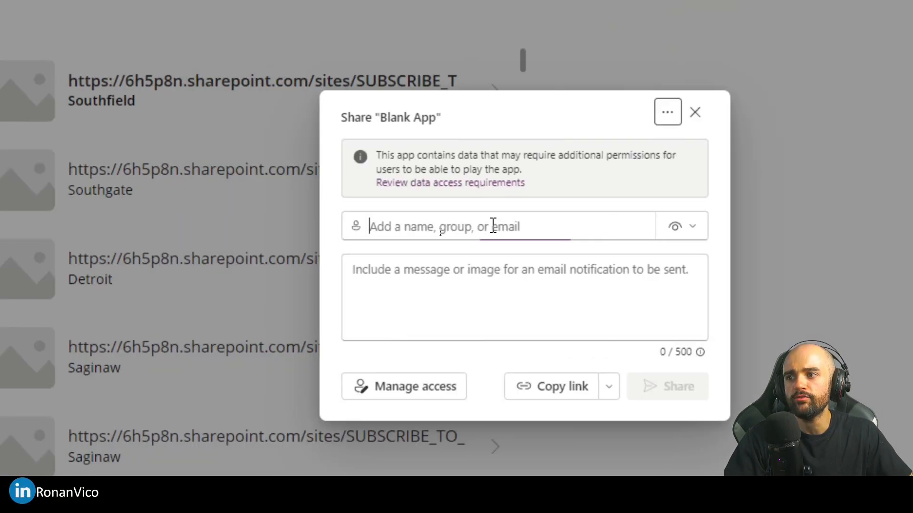
pyautogui.write('ronan')
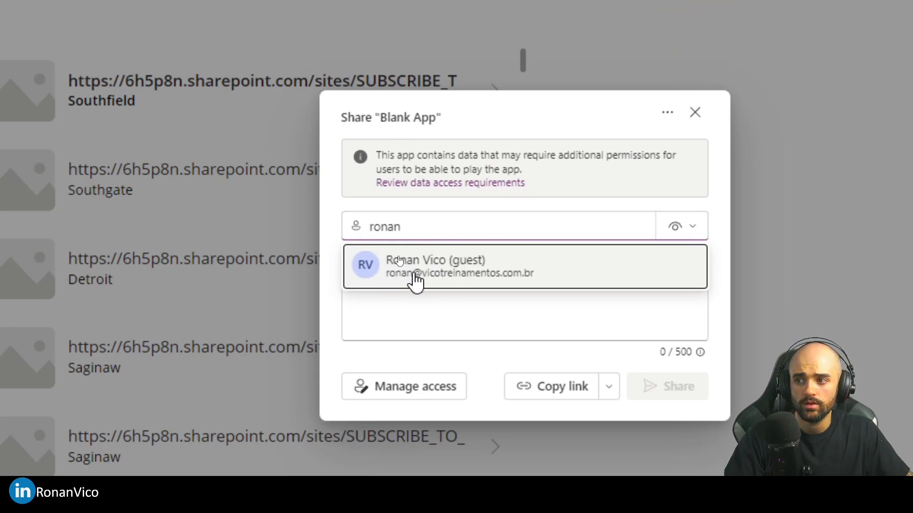
pyautogui.click(449, 275)
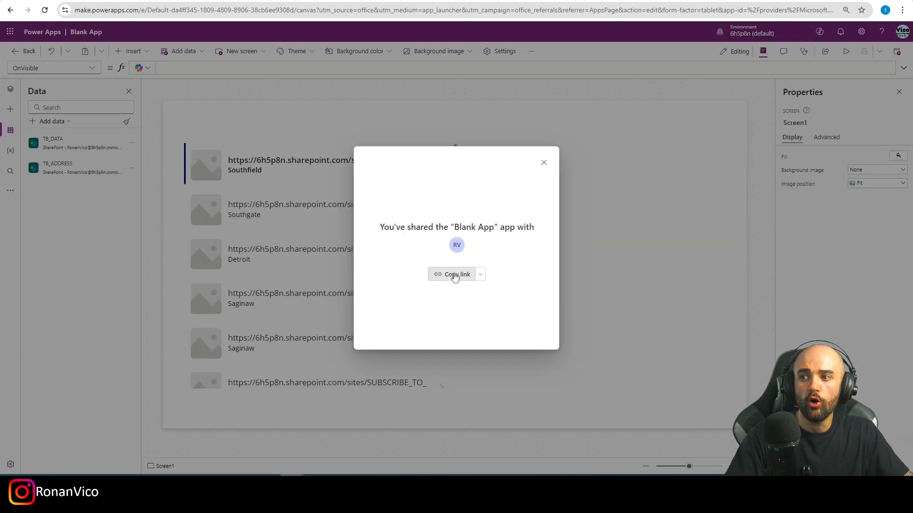
# Copy the app's link and open it in a new tab of the guest's incognito browser window.
pyautogui.click(452, 273)
pyautogui.hotkey('alt', 'Tab')
pyautogui.click(346, 183)
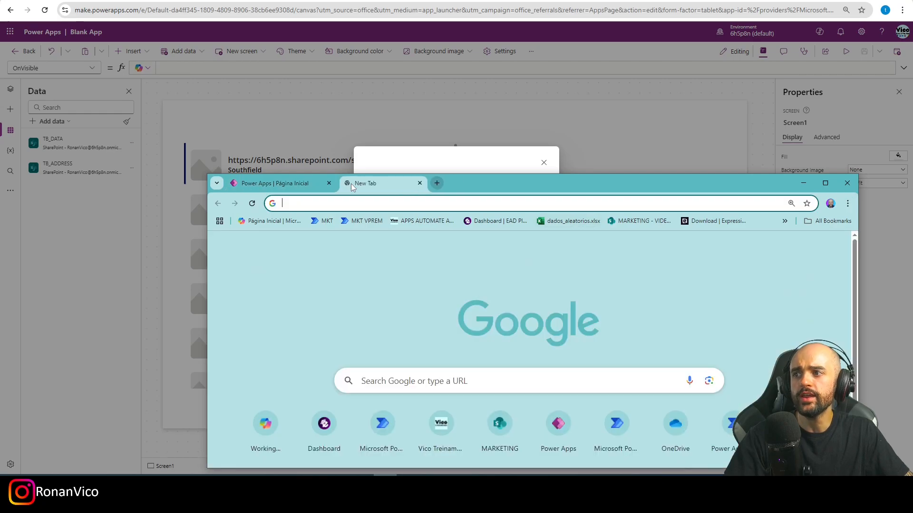
pyautogui.hotkey('ctrl', 'v')
pyautogui.press('Return')
# Allow the app's SharePoint permissions as the guest so the Blank App starts playing.
pyautogui.doubleClick(508, 183)
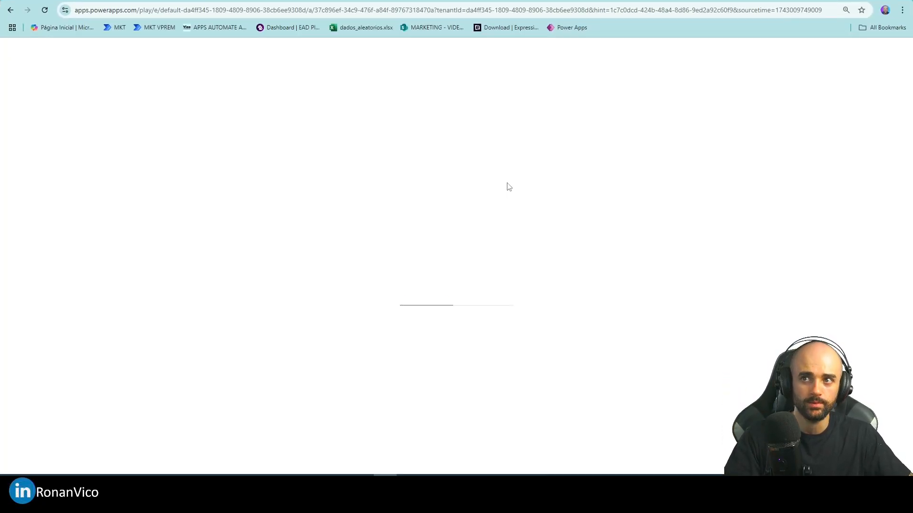
pyautogui.moveTo(472, 87); pyautogui.dragTo(517, 53)
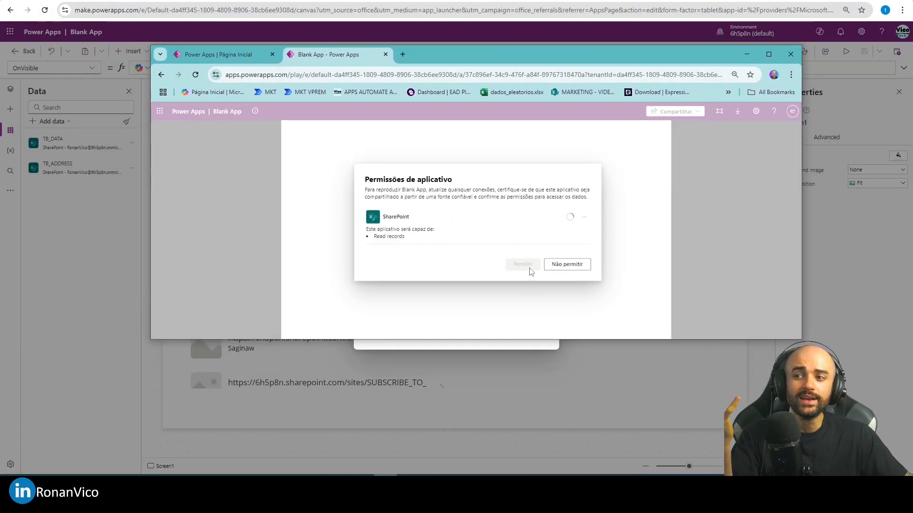
pyautogui.click(526, 266)
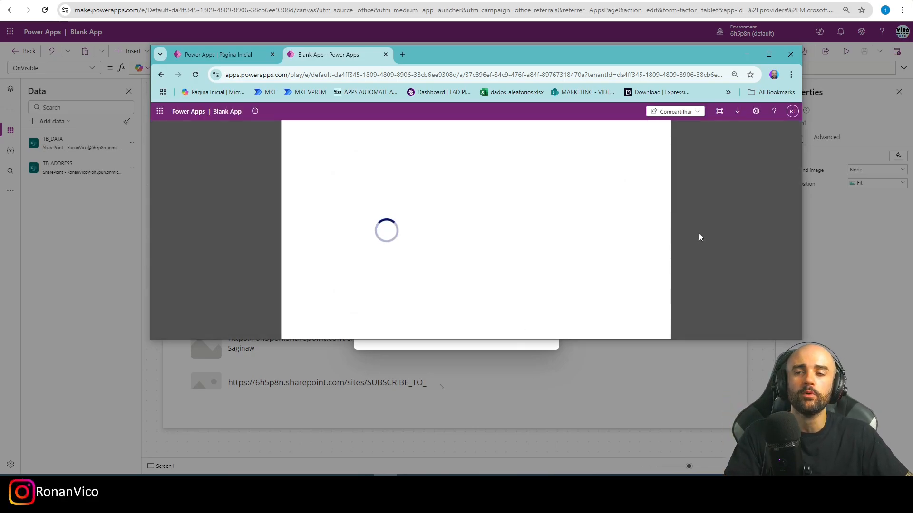
pyautogui.moveTo(444, 56); pyautogui.dragTo(420, 99)
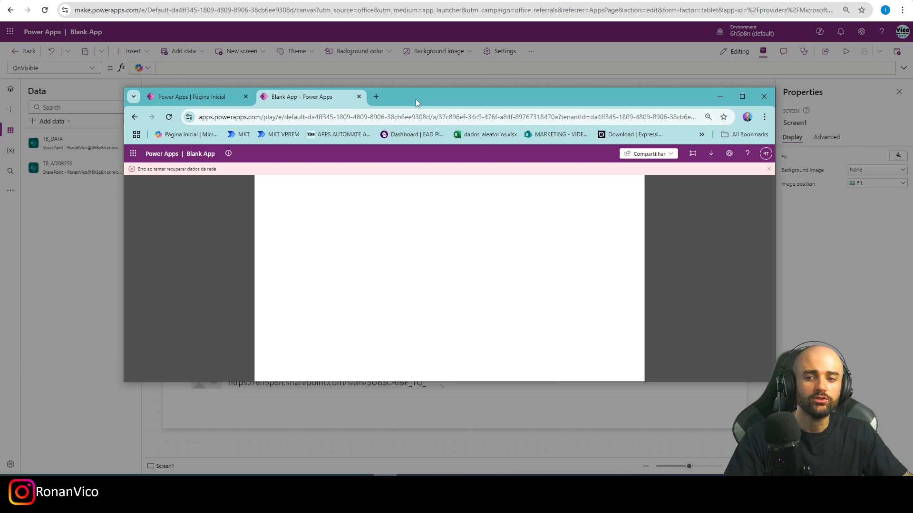